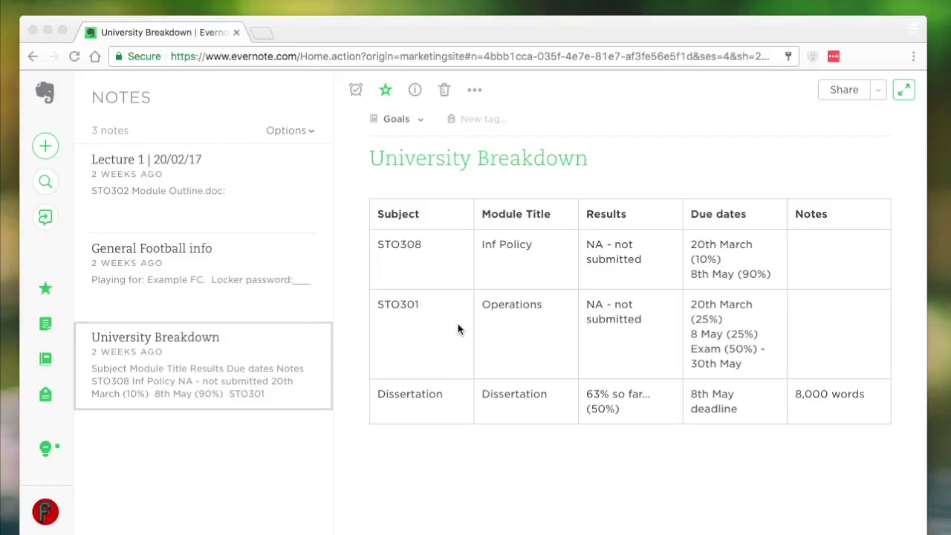
Create a new note and assign it to the "STO301: Operations" notebook.
{"action": "left_click", "coordinate": [148, 189]}
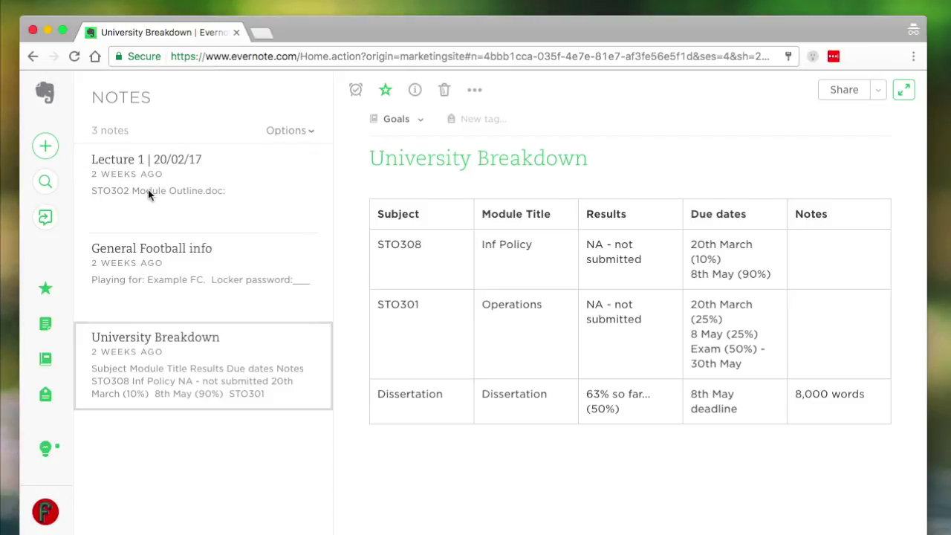
{"action": "left_click", "coordinate": [45, 146]}
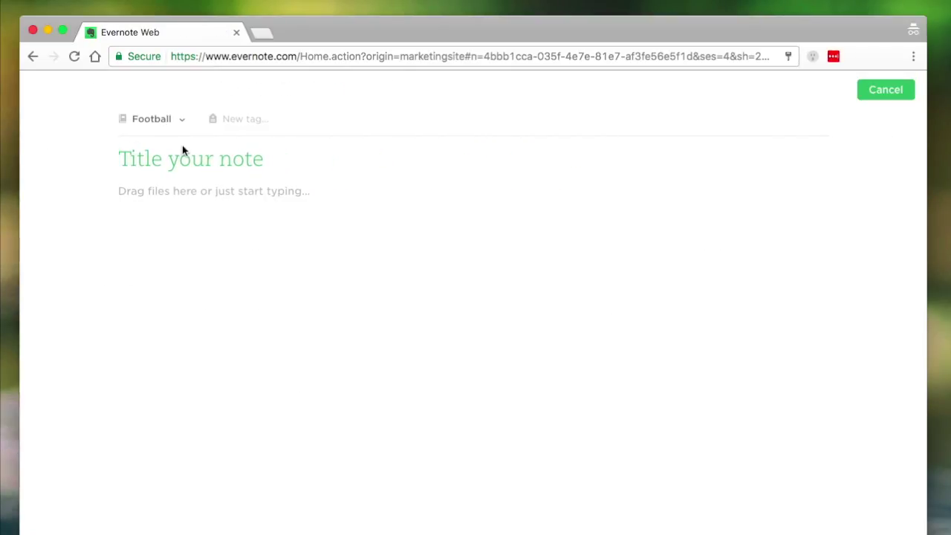
{"action": "left_click", "coordinate": [167, 127]}
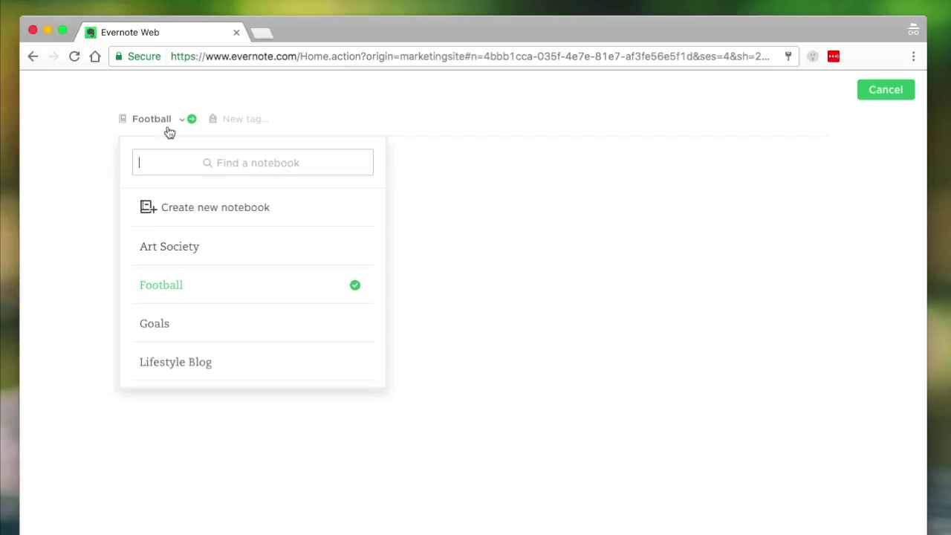
{"action": "scroll", "coordinate": [225, 371], "scroll_direction": "down", "scroll_amount": 5}
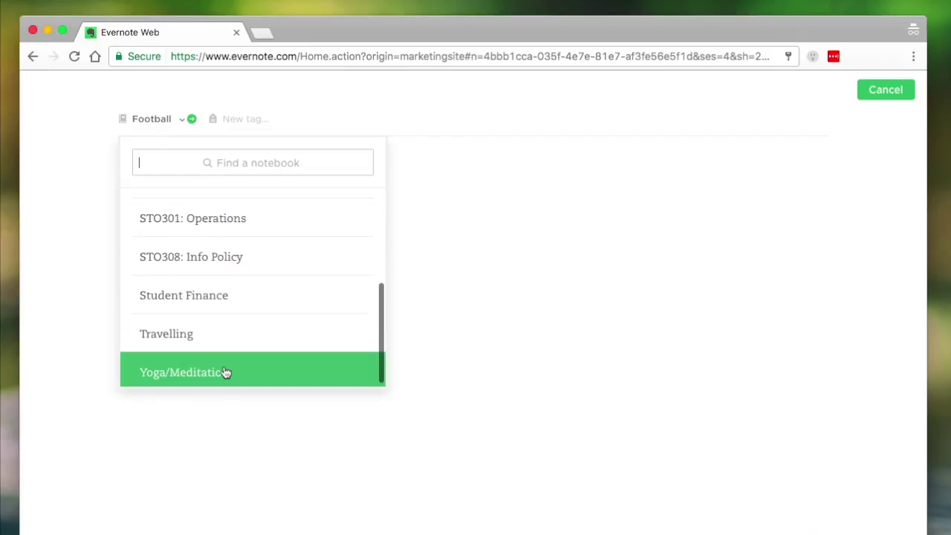
{"action": "scroll", "coordinate": [226, 371], "scroll_direction": "up", "scroll_amount": 1}
{"action": "left_click", "coordinate": [221, 232]}
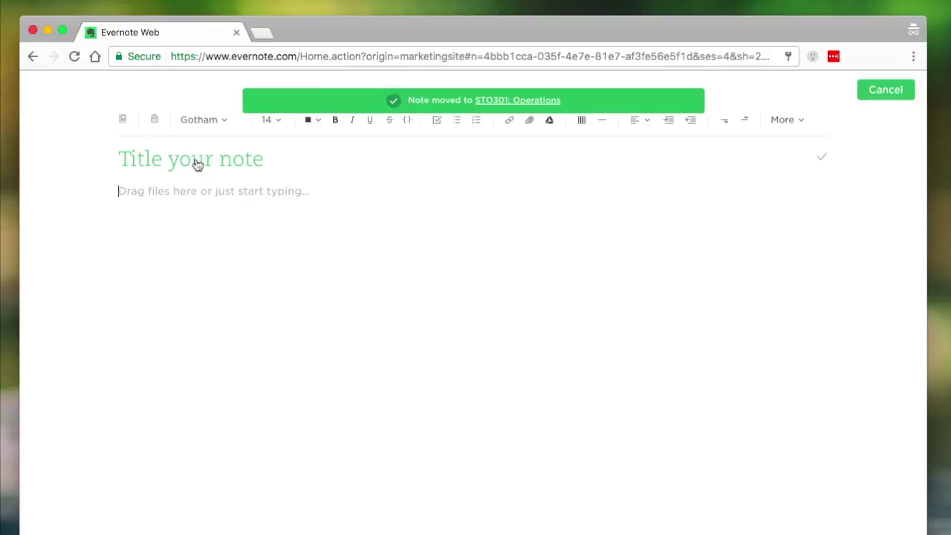
Title the new note "Lecture 3: Operations in Business".
{"action": "left_click", "coordinate": [222, 162]}
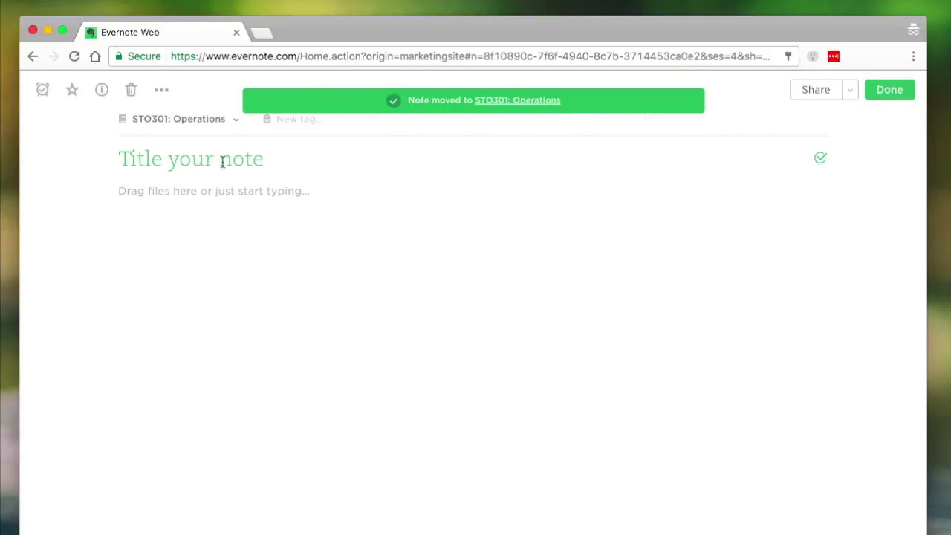
{"action": "type", "text": "Lecture 1"}
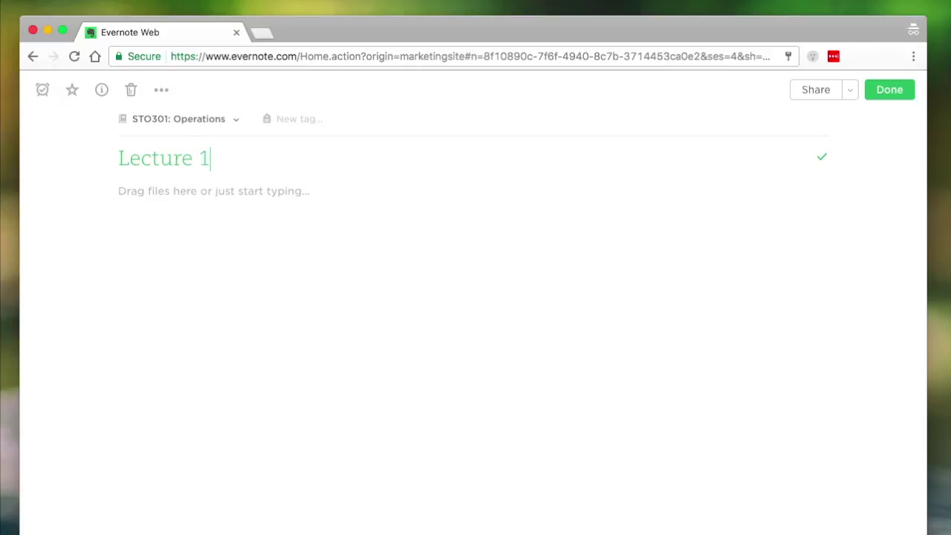
{"action": "key", "text": "BackSpace"}
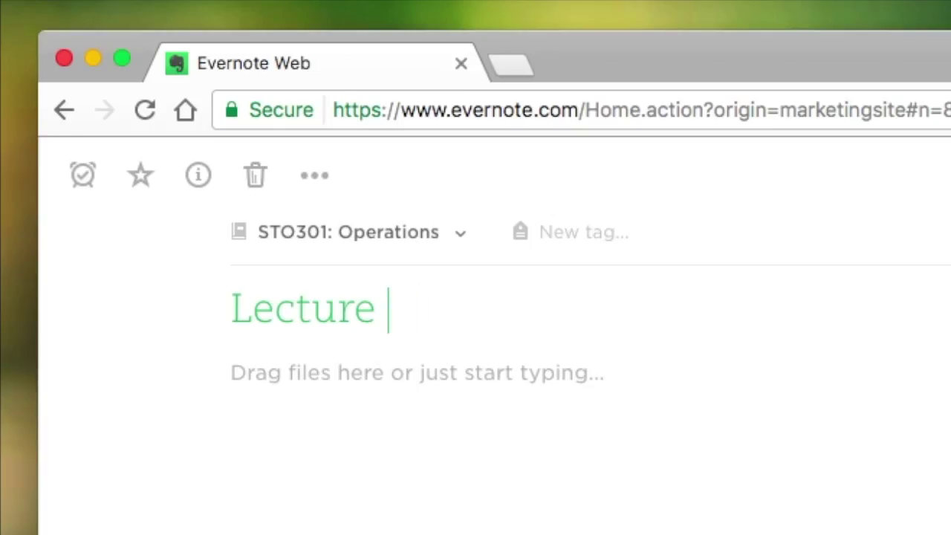
{"action": "type", "text": "3:"}
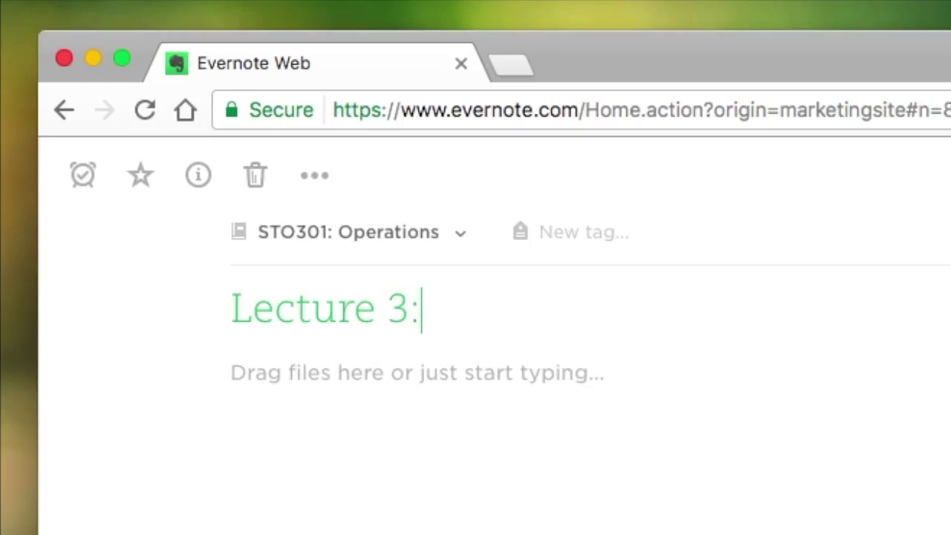
{"action": "type", "text": " Operat"}
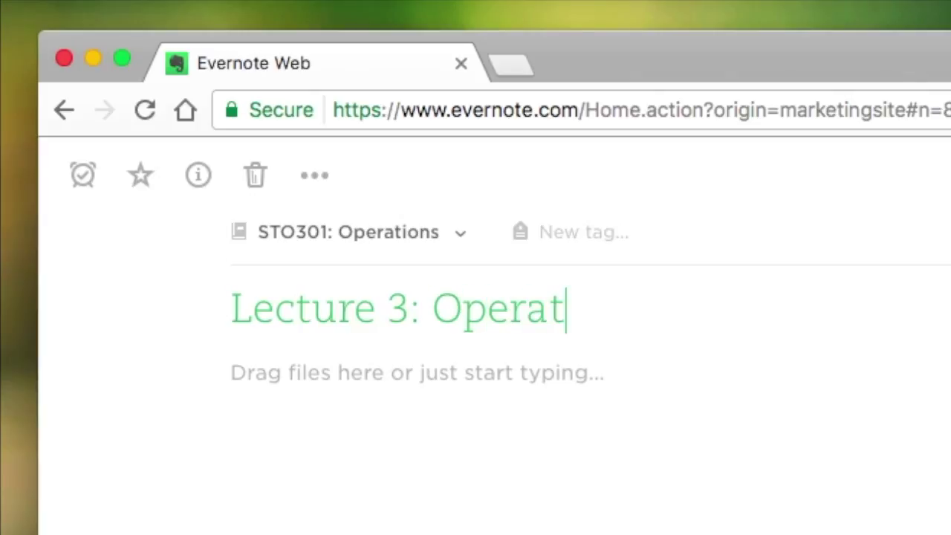
{"action": "type", "text": "ions in Busine"}
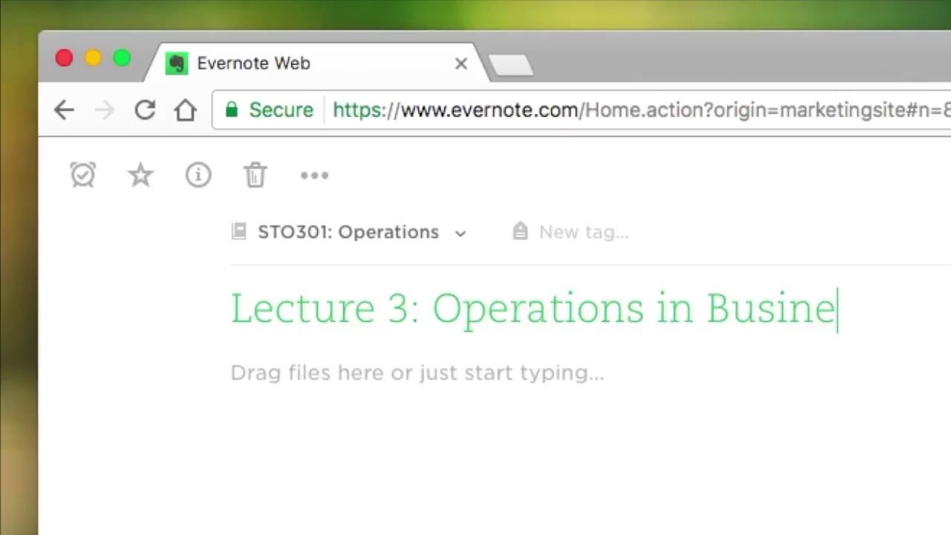
{"action": "type", "text": "ss"}
{"action": "key", "text": "Return"}
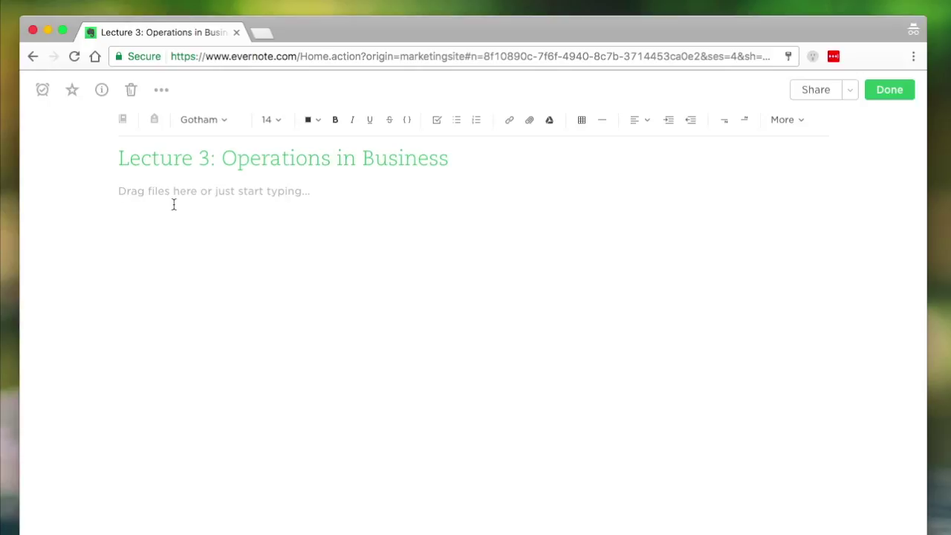
Finish editing to return to the notes list, expand the lecture note again and write "Operations is fun..." in its body.
{"action": "left_click", "coordinate": [892, 90]}
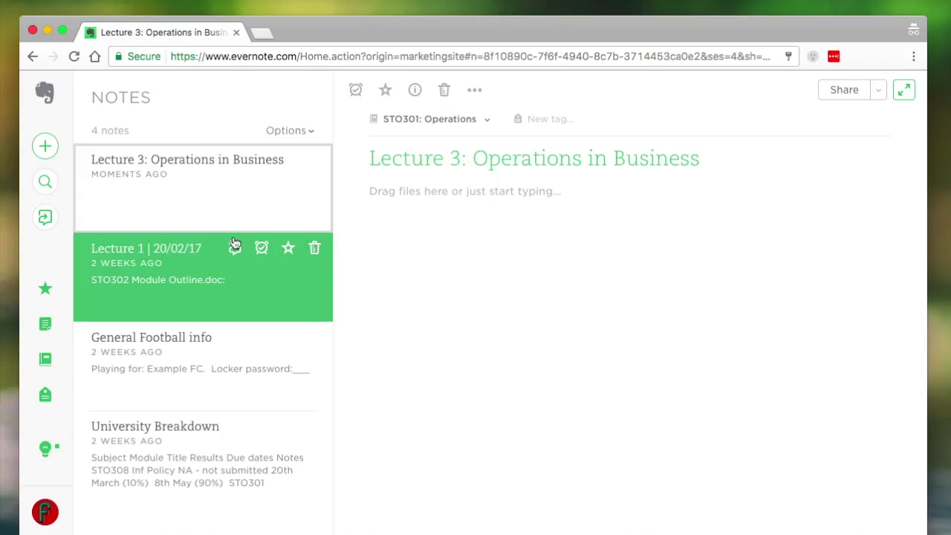
{"action": "left_click", "coordinate": [904, 90]}
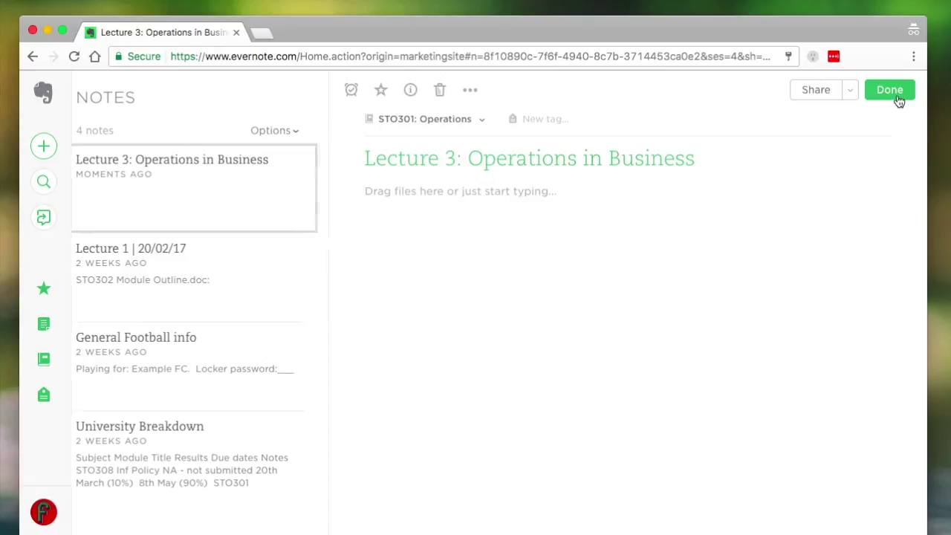
{"action": "left_click", "coordinate": [363, 209]}
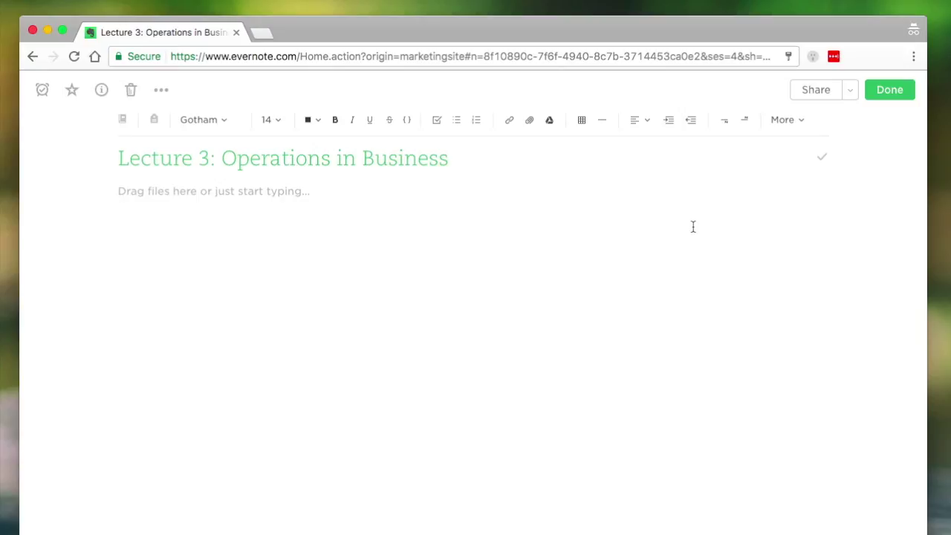
{"action": "type", "text": "Ope"}
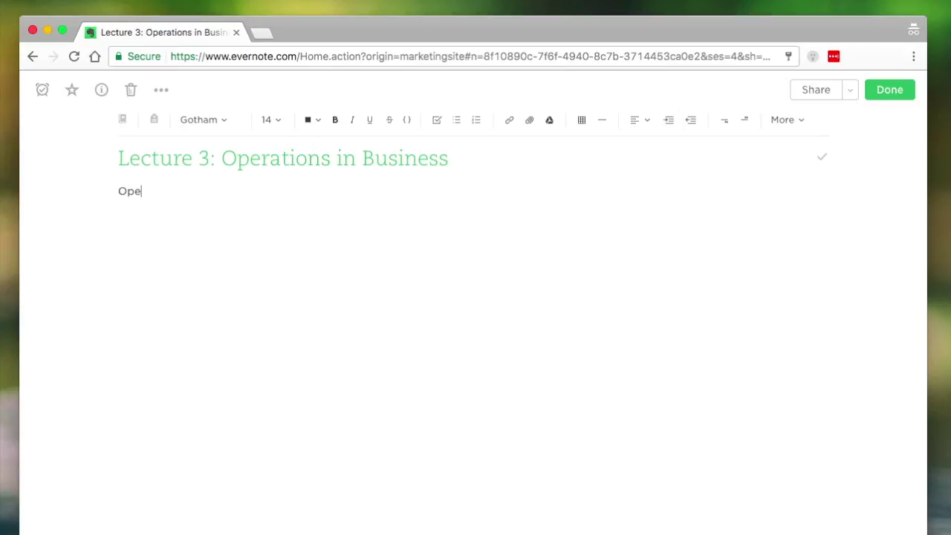
{"action": "type", "text": "rations is fun..."}
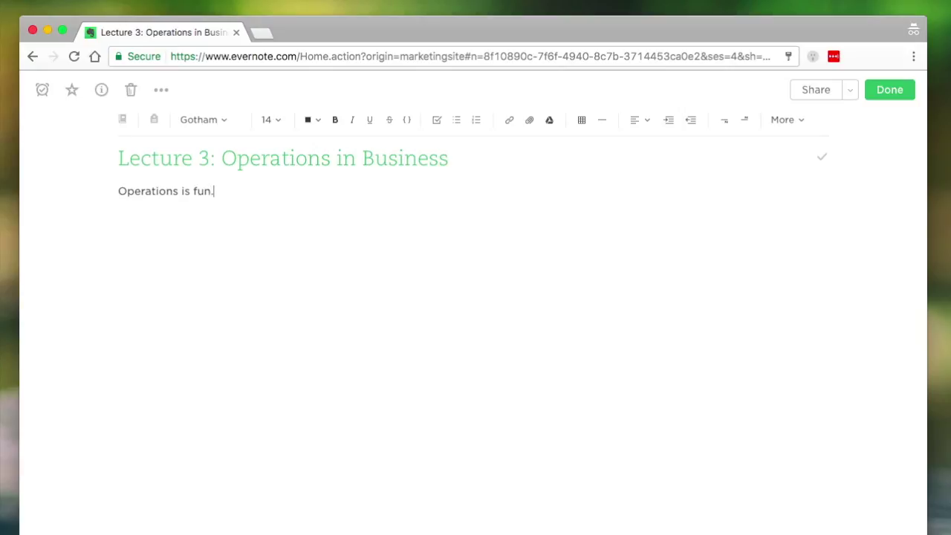
{"action": "key", "text": "Return"}
{"action": "left_click", "coordinate": [324, 283]}
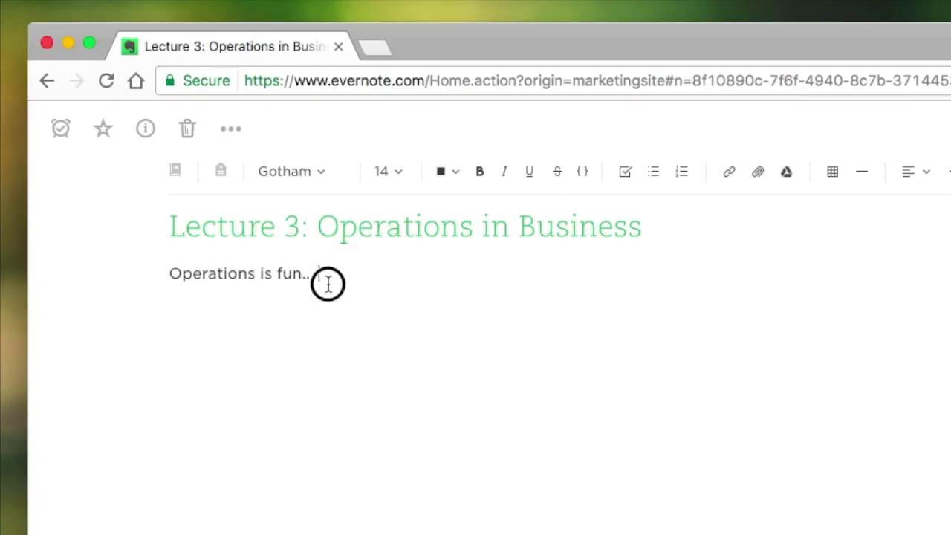
{"action": "left_click_drag", "start_coordinate": [344, 278], "coordinate": [109, 279]}
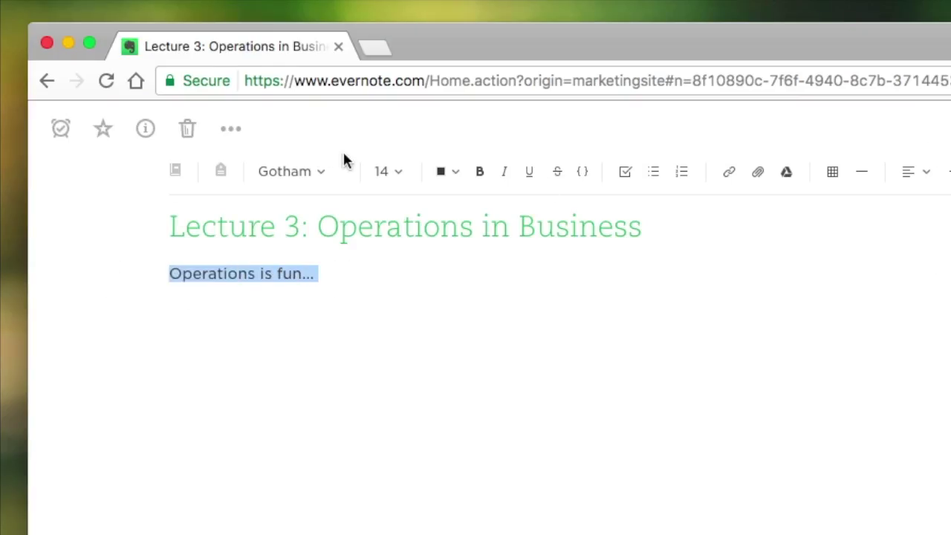
{"action": "left_click", "coordinate": [319, 179]}
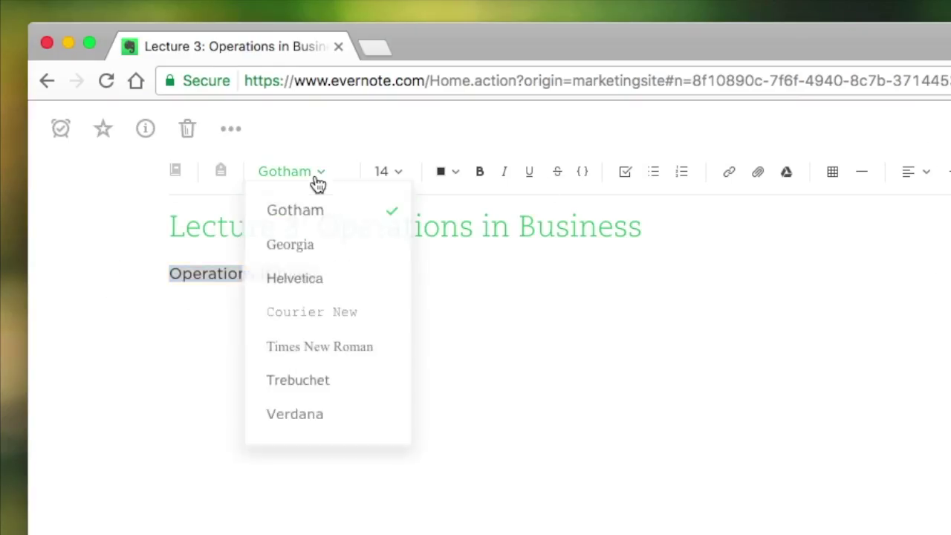
{"action": "left_click", "coordinate": [467, 335]}
Set the "Operations is fun..." line to font size 24 and colour it magenta.
{"action": "left_click_drag", "start_coordinate": [355, 280], "coordinate": [152, 273]}
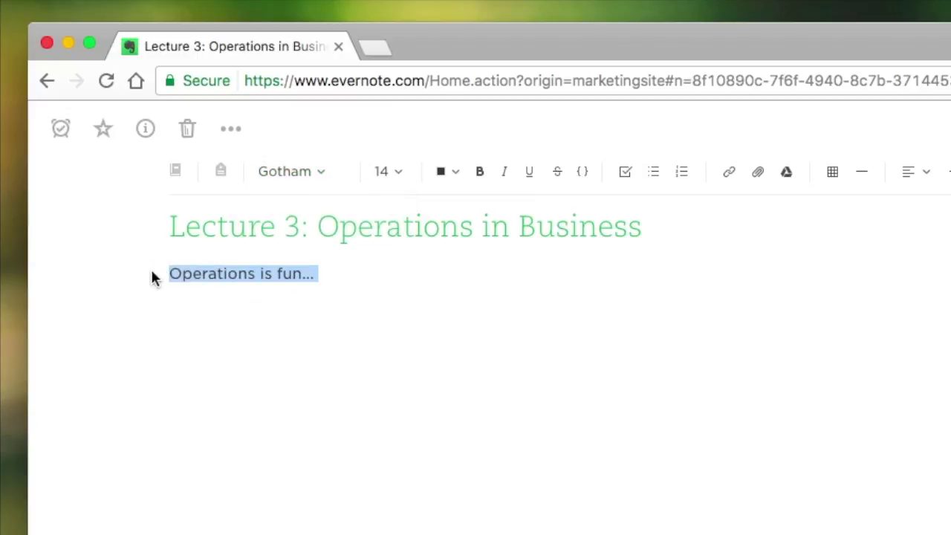
{"action": "left_click", "coordinate": [400, 185]}
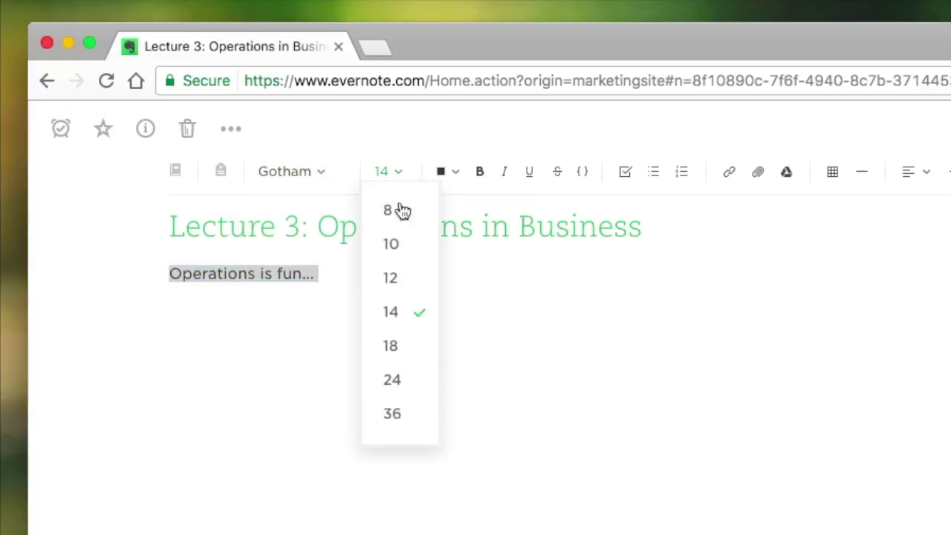
{"action": "left_click", "coordinate": [392, 380]}
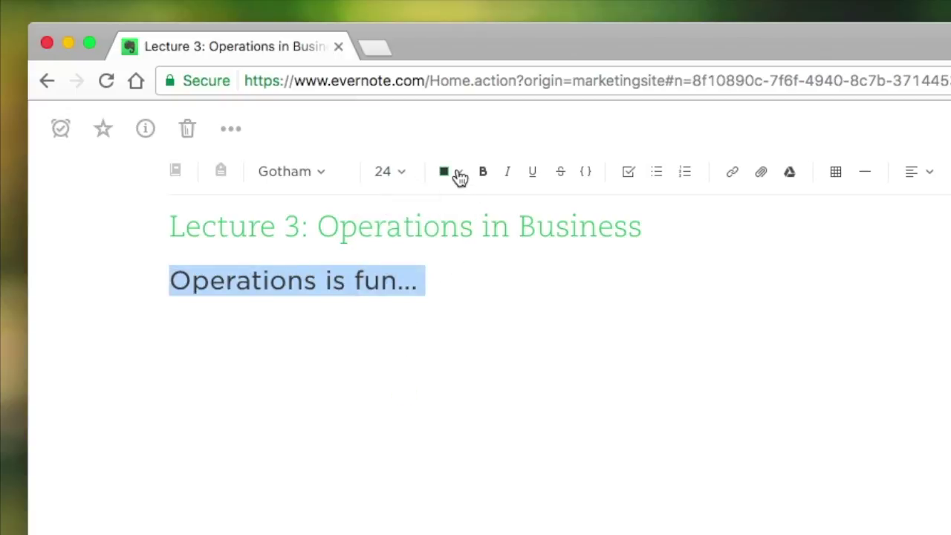
{"action": "left_click", "coordinate": [460, 176]}
{"action": "left_click", "coordinate": [394, 304]}
{"action": "left_click", "coordinate": [416, 335]}
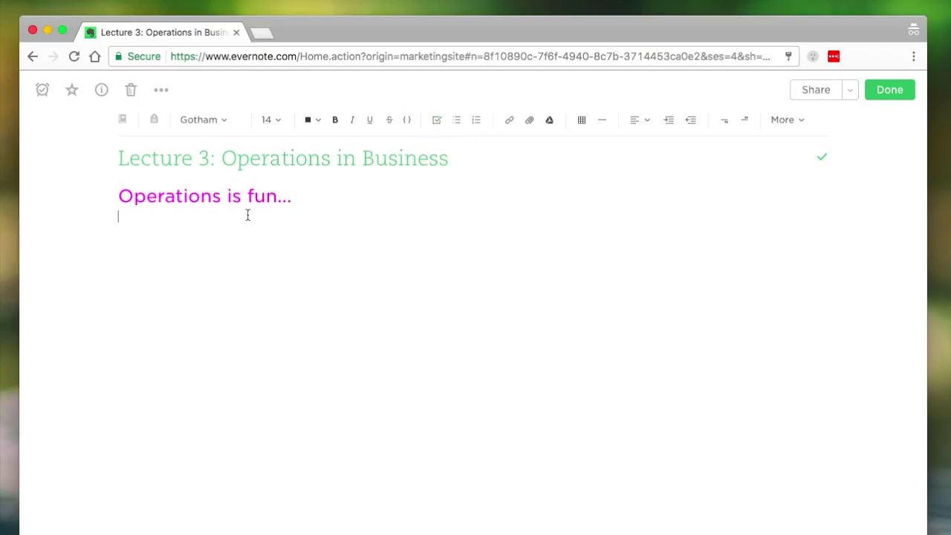
Insert a checkbox on the line below the magenta text, and replace "is fun..." with "Management" so it reads "Operations Management".
{"action": "left_click", "coordinate": [437, 123]}
{"action": "left_click_drag", "start_coordinate": [291, 198], "coordinate": [223, 197]}
{"action": "type", "text": "Management"}
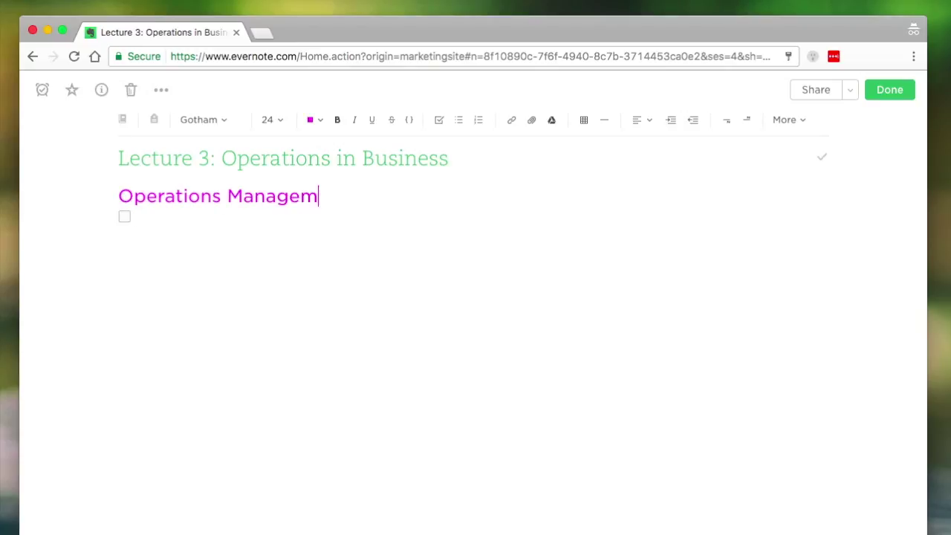
Write the checkbox item "Plan the coursework for next month", correcting the misspelled word with the suggestion "coursework".
{"action": "left_click", "coordinate": [119, 217]}
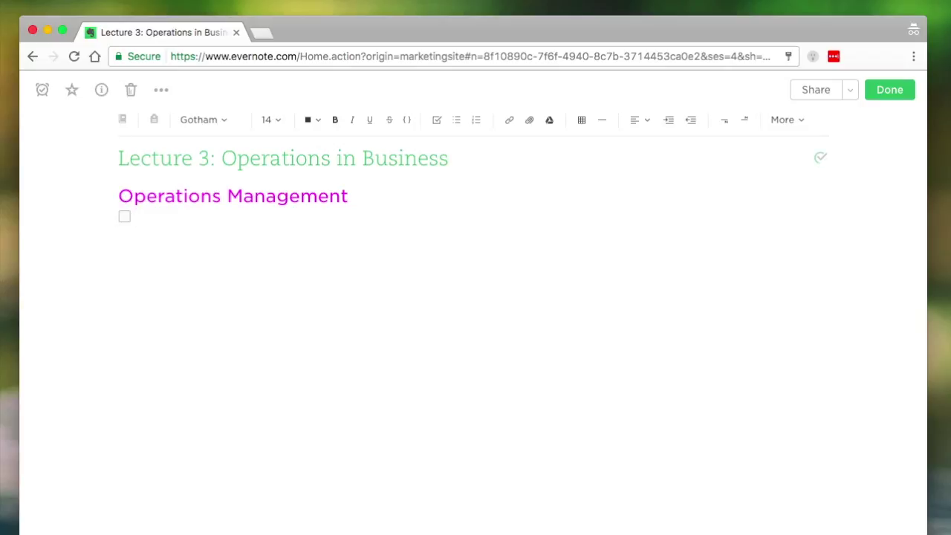
{"action": "type", "text": "Plan the course"}
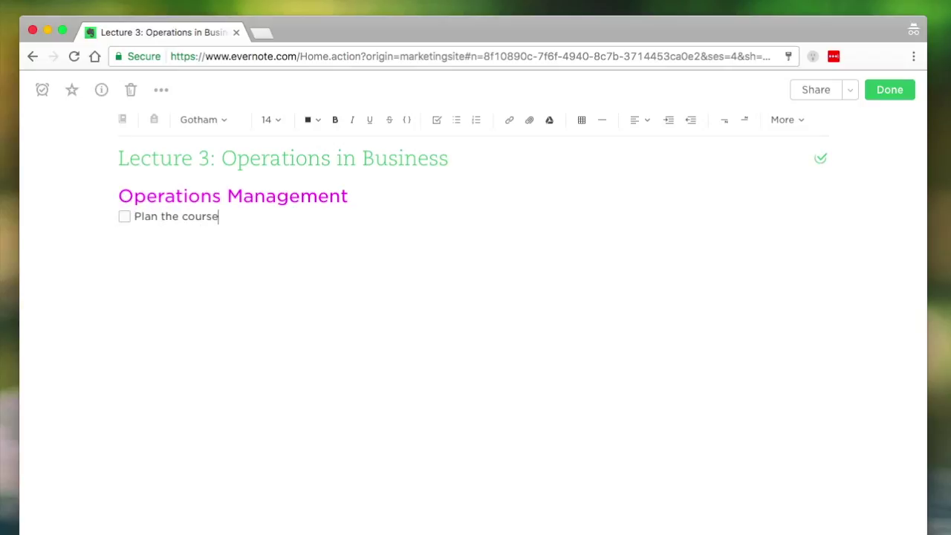
{"action": "type", "text": "owkr for next month"}
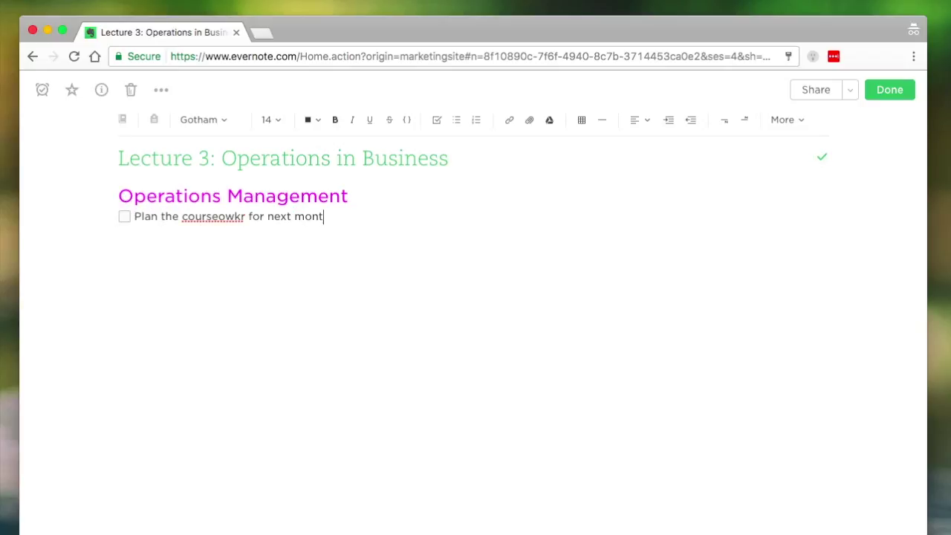
{"action": "right_click", "coordinate": [207, 223]}
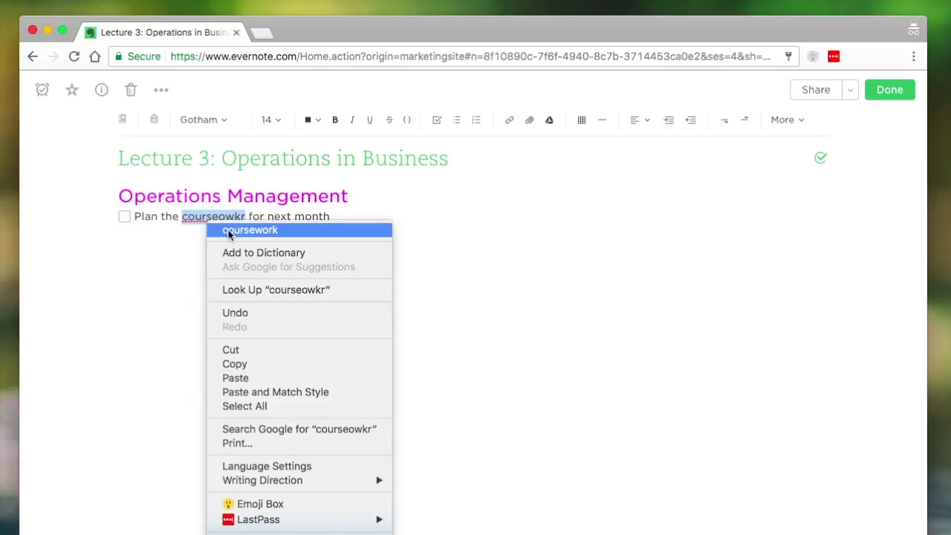
{"action": "left_click", "coordinate": [226, 227]}
{"action": "left_click", "coordinate": [351, 209]}
{"action": "left_click", "coordinate": [334, 216]}
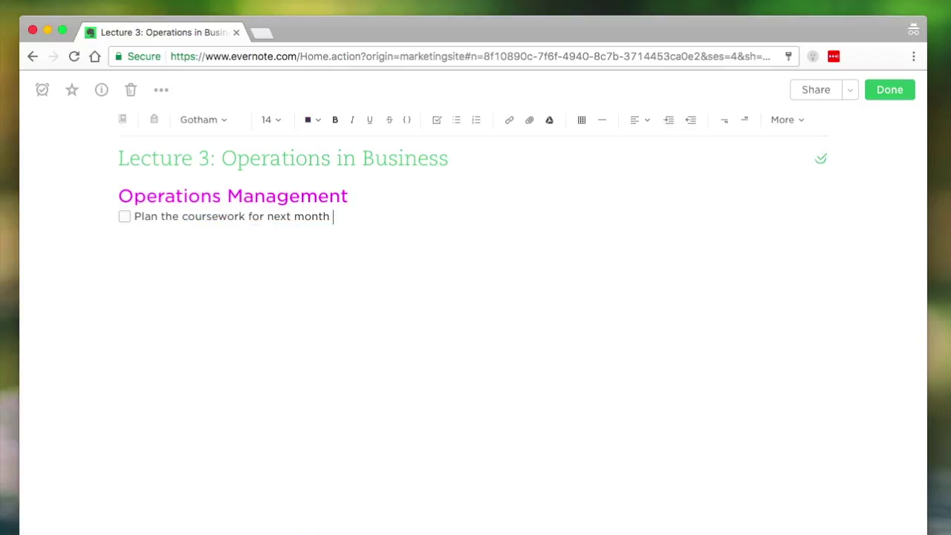
Add an empty second checkbox item below, and tick and untick the first item's checkbox.
{"action": "key", "text": "Return"}
{"action": "left_click", "coordinate": [124, 221]}
{"action": "left_click", "coordinate": [124, 217]}
{"action": "left_click", "coordinate": [168, 221]}
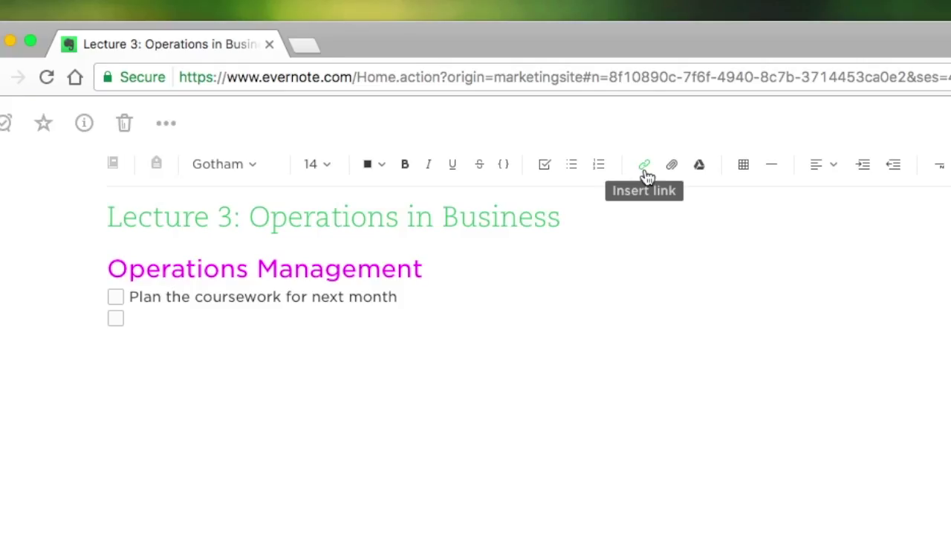
{"action": "double_click", "coordinate": [244, 301]}
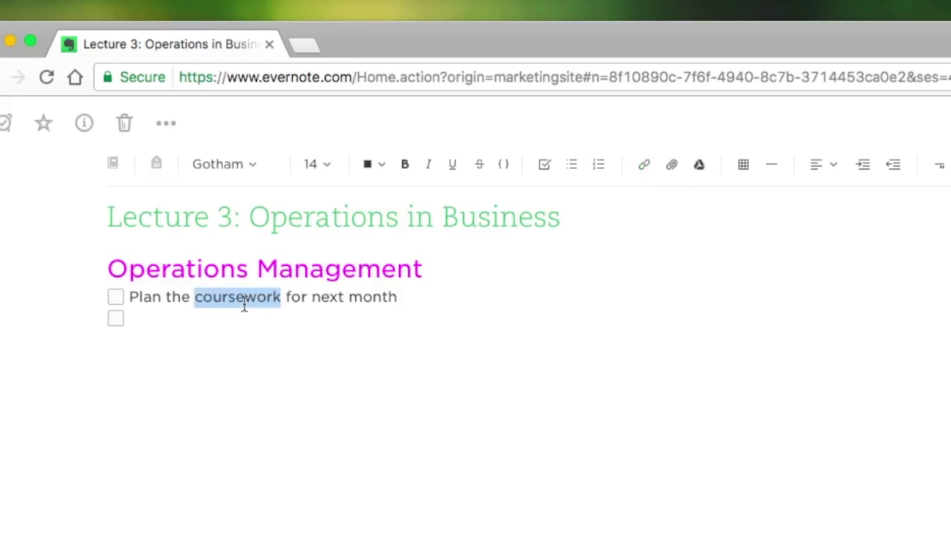
{"action": "left_click", "coordinate": [645, 166]}
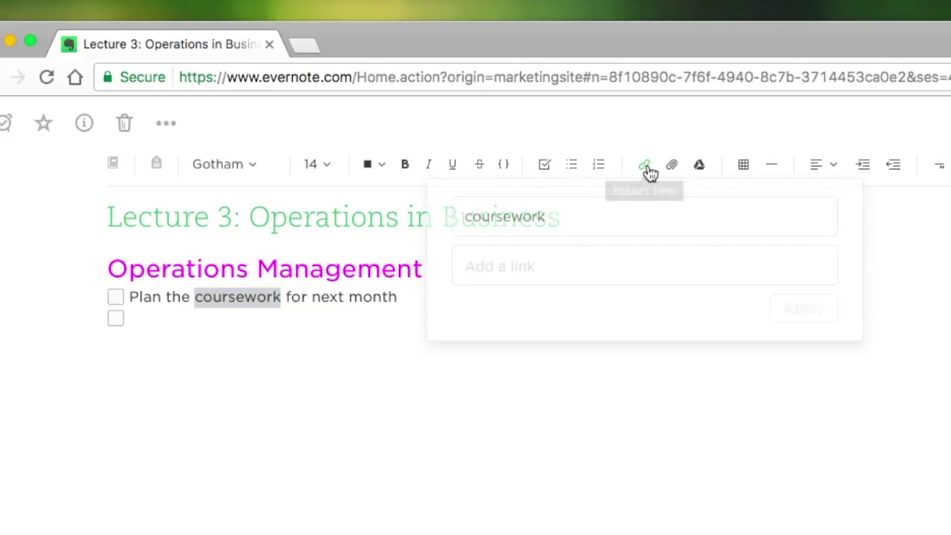
{"action": "type", "text": "www."}
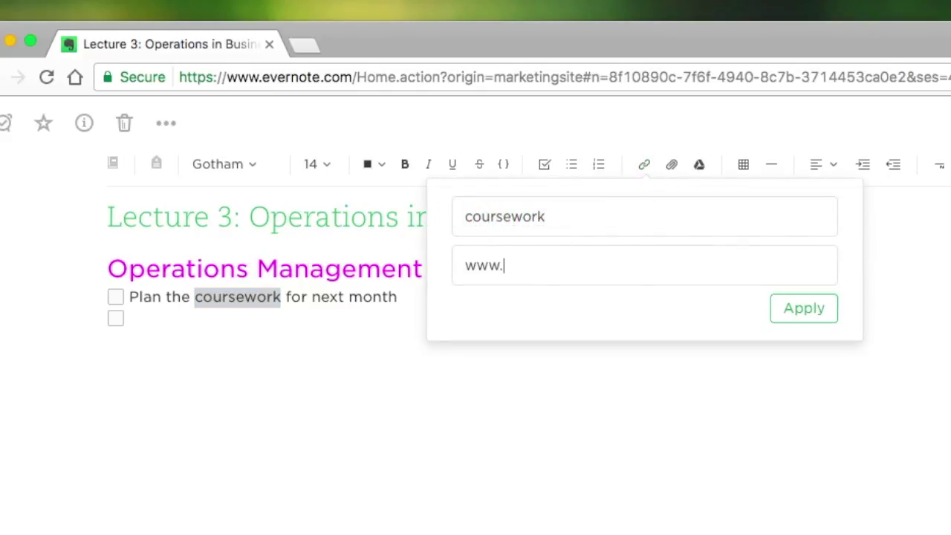
{"action": "type", "text": "plymouth.ac.uk"}
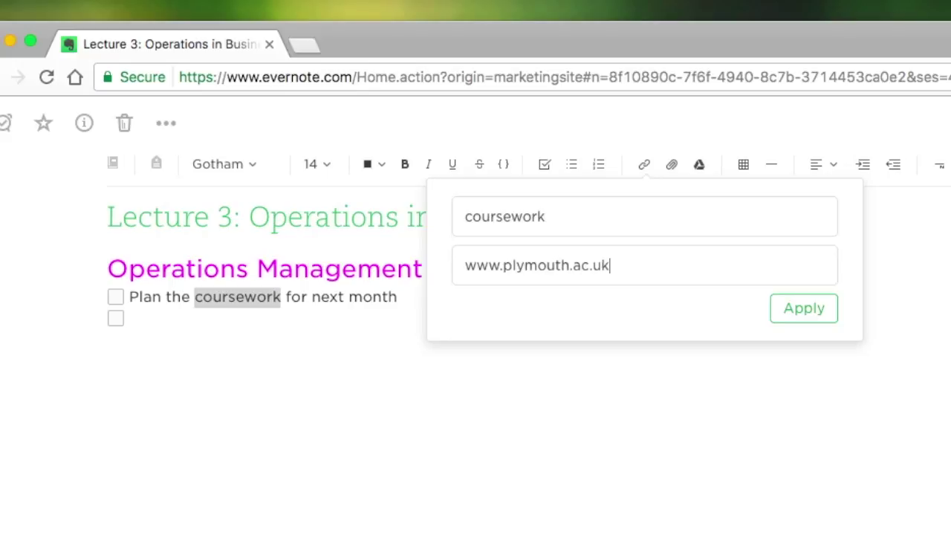
{"action": "key", "text": "Return"}
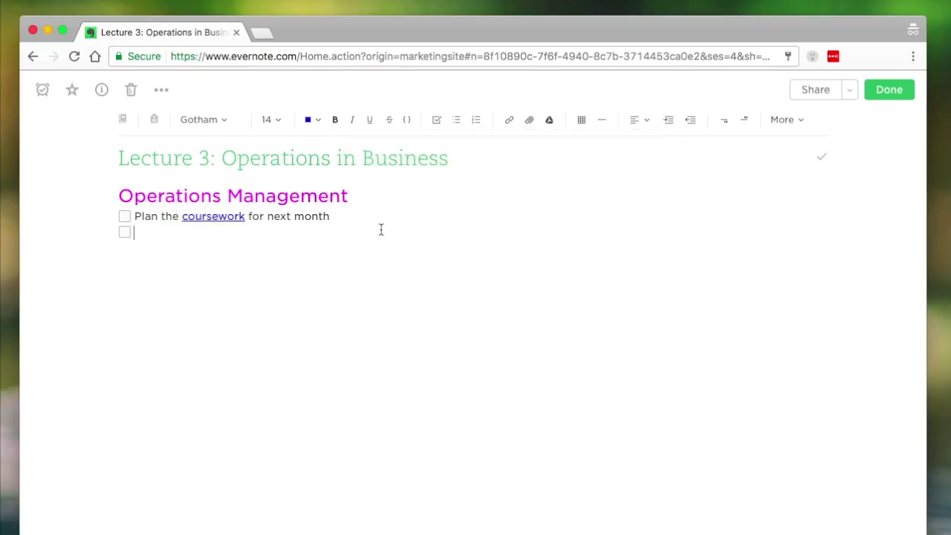
Test the "coursework" link by opening its web page, close that page, and view the link's editing options without changing them.
{"action": "left_click", "coordinate": [231, 297]}
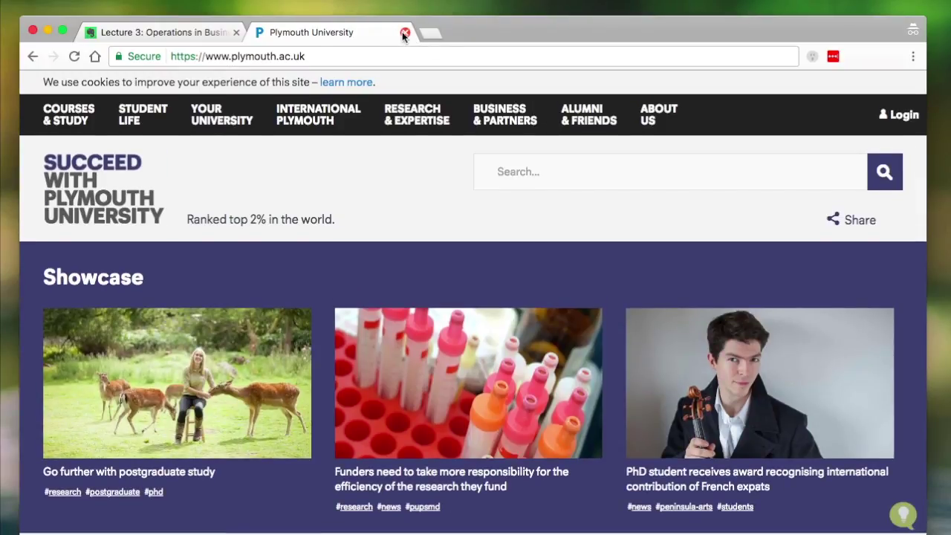
{"action": "left_click", "coordinate": [404, 32]}
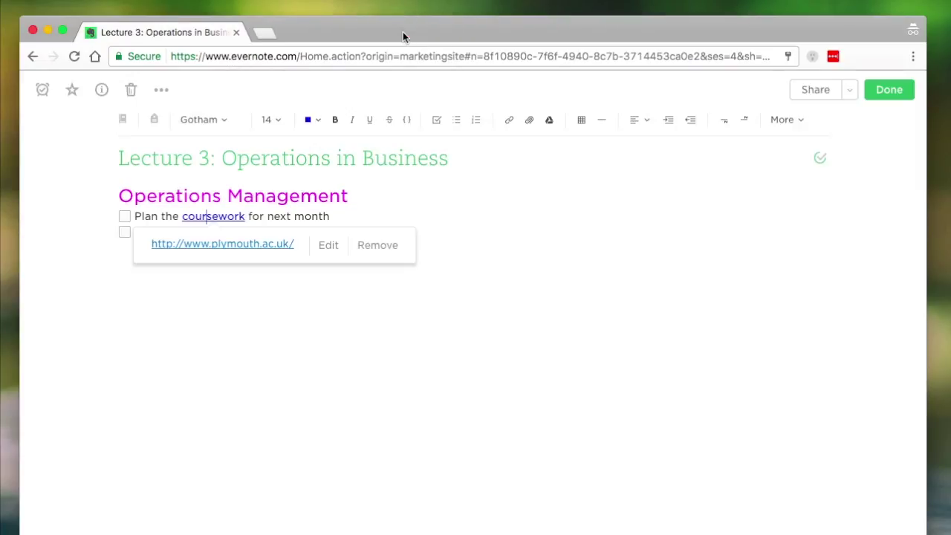
{"action": "left_click", "coordinate": [333, 247]}
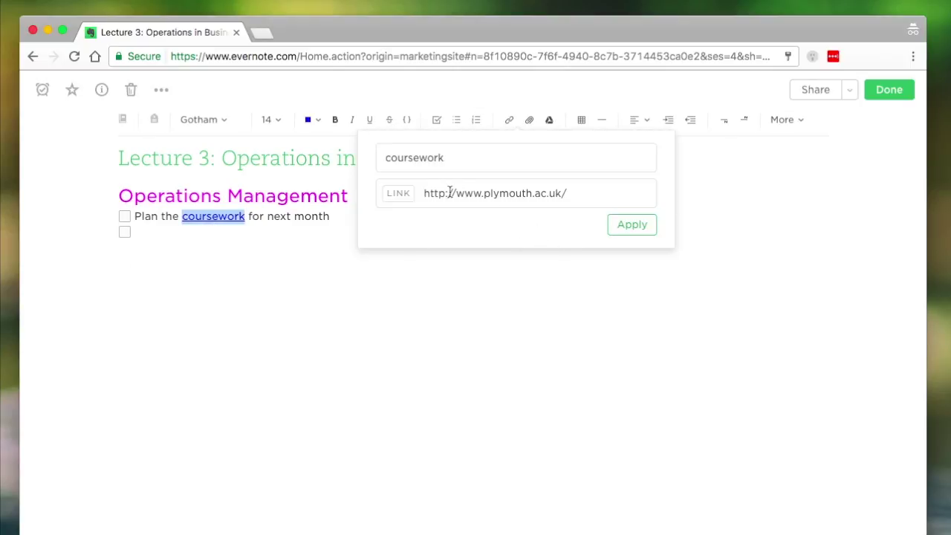
{"action": "left_click", "coordinate": [414, 265]}
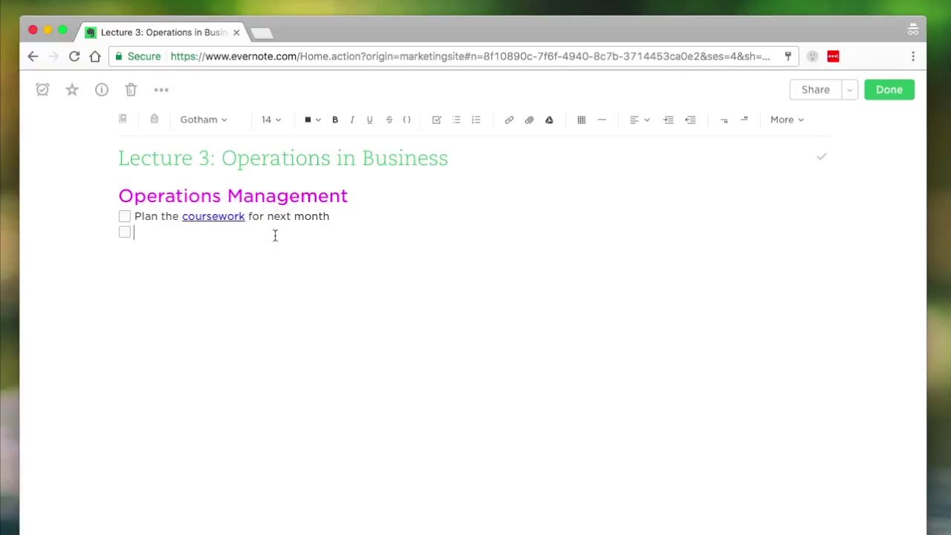
Attach STO301OperationsManagementcoursework1.pdf from Downloads below the checkbox item, replacing the empty second checkbox with blank lines, and dismiss the promotional banner.
{"action": "key", "text": "Return"}
{"action": "key", "text": "Return"}
{"action": "left_click", "coordinate": [531, 120]}
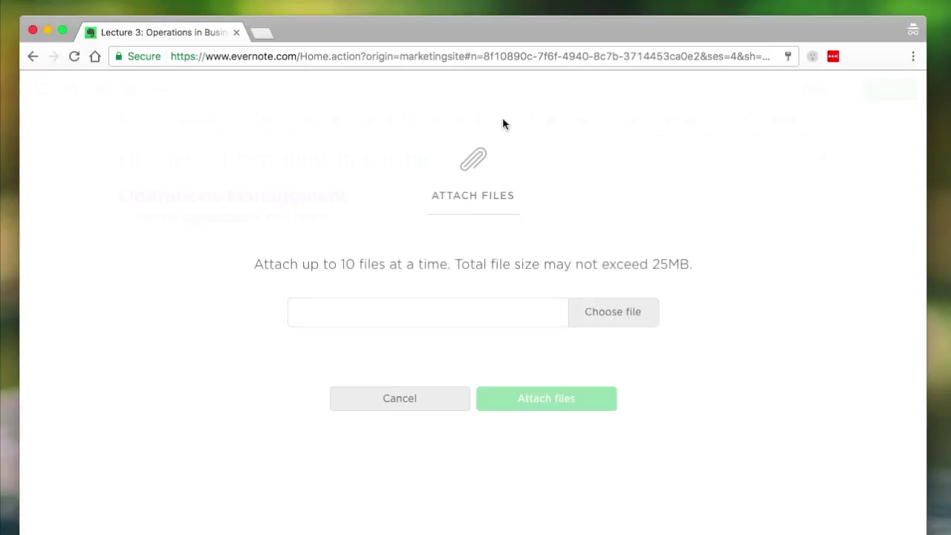
{"action": "left_click", "coordinate": [602, 316]}
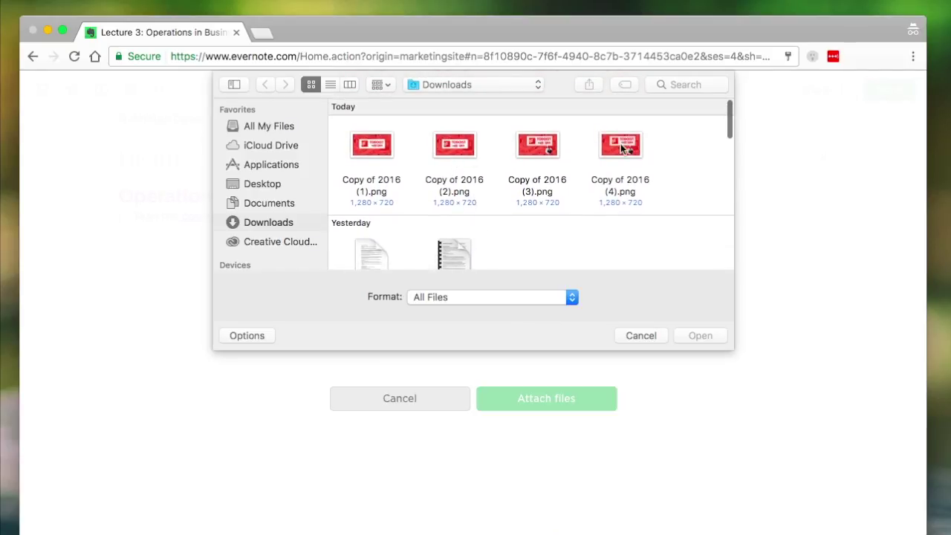
{"action": "scroll", "coordinate": [584, 197], "scroll_direction": "down", "scroll_amount": 3}
{"action": "scroll", "coordinate": [584, 195], "scroll_direction": "up", "scroll_amount": 2}
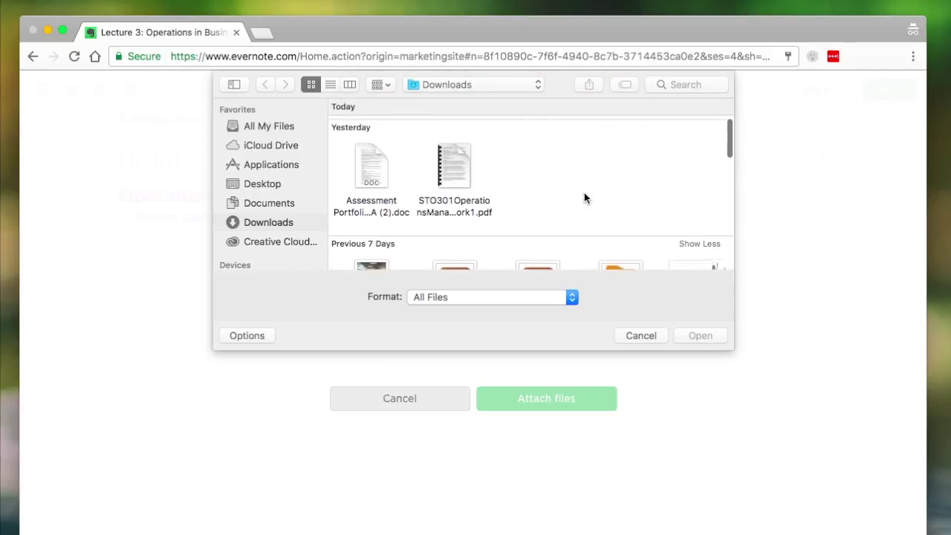
{"action": "left_click", "coordinate": [436, 153]}
{"action": "left_click", "coordinate": [700, 336]}
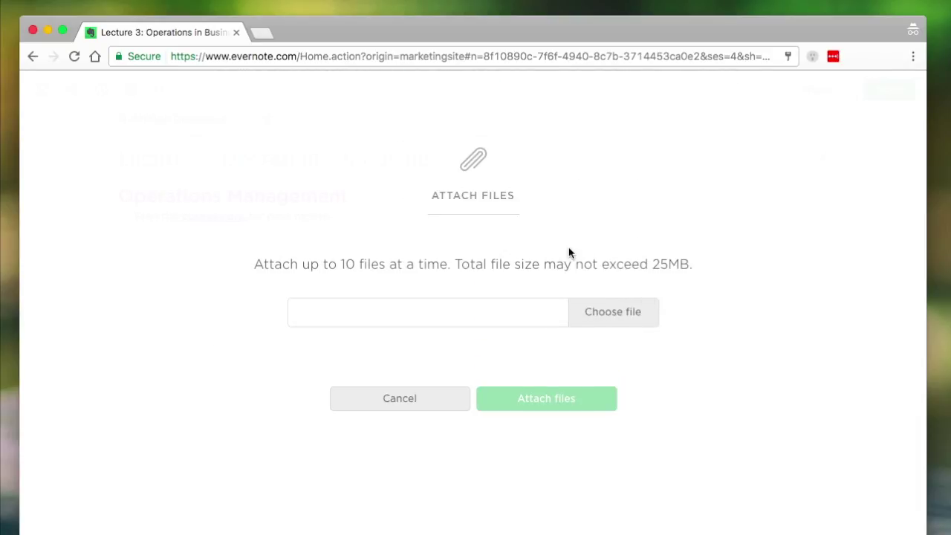
{"action": "left_click", "coordinate": [546, 422]}
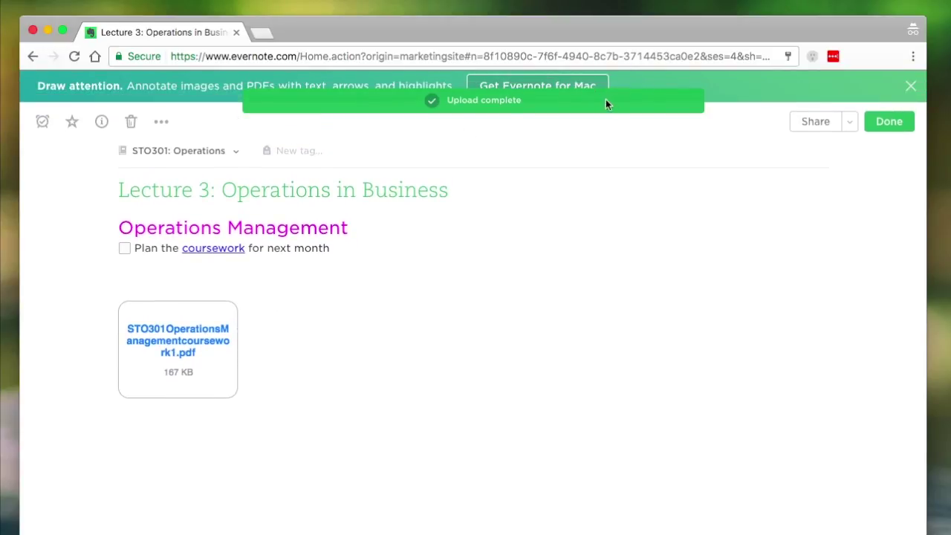
{"action": "left_click", "coordinate": [911, 87]}
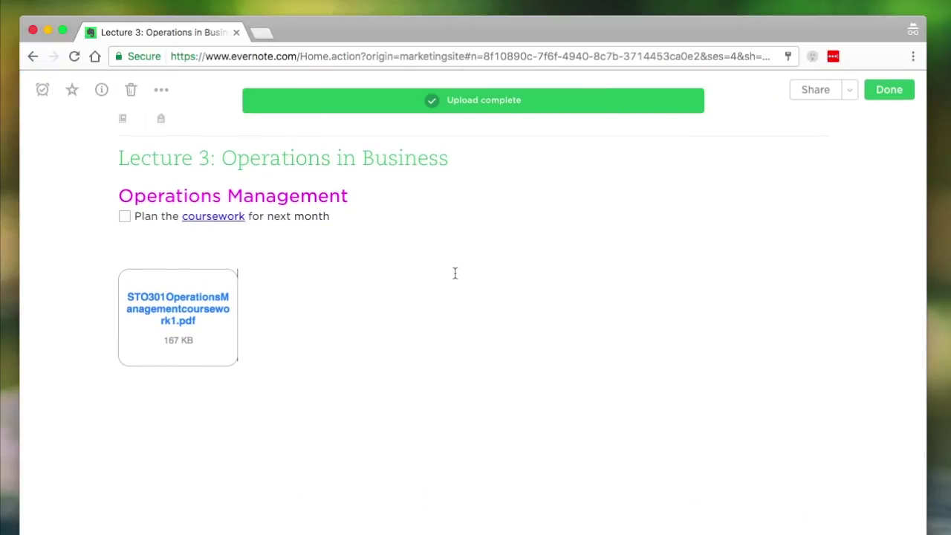
Open the attached coursework PDF, look through its first pages, and close it again.
{"action": "left_click", "coordinate": [184, 321]}
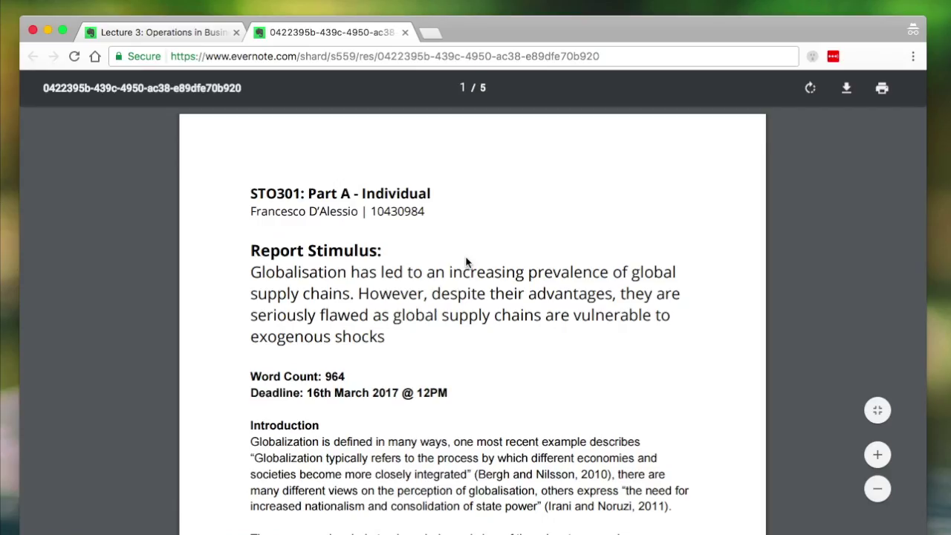
{"action": "scroll", "coordinate": [536, 351], "scroll_direction": "down", "scroll_amount": 10}
{"action": "scroll", "coordinate": [536, 352], "scroll_direction": "up", "scroll_amount": 10}
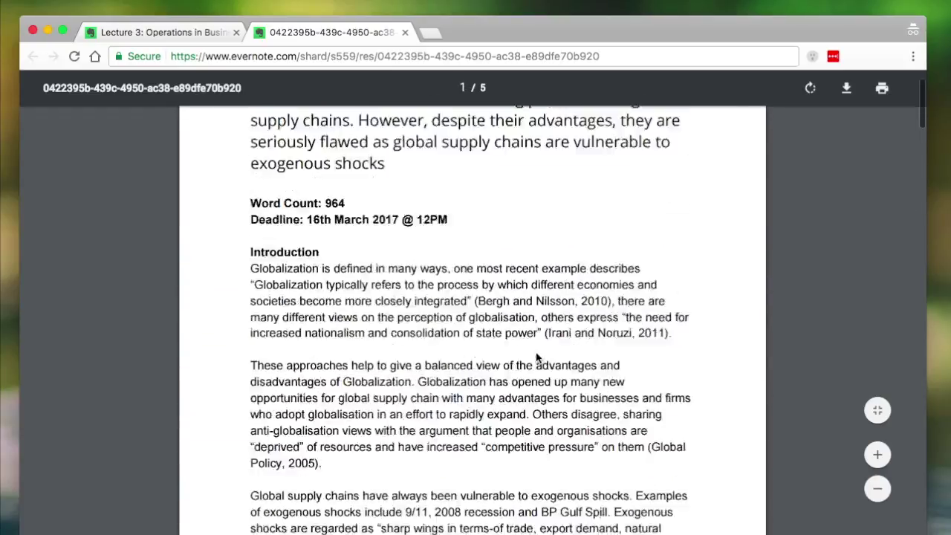
{"action": "left_click", "coordinate": [405, 32]}
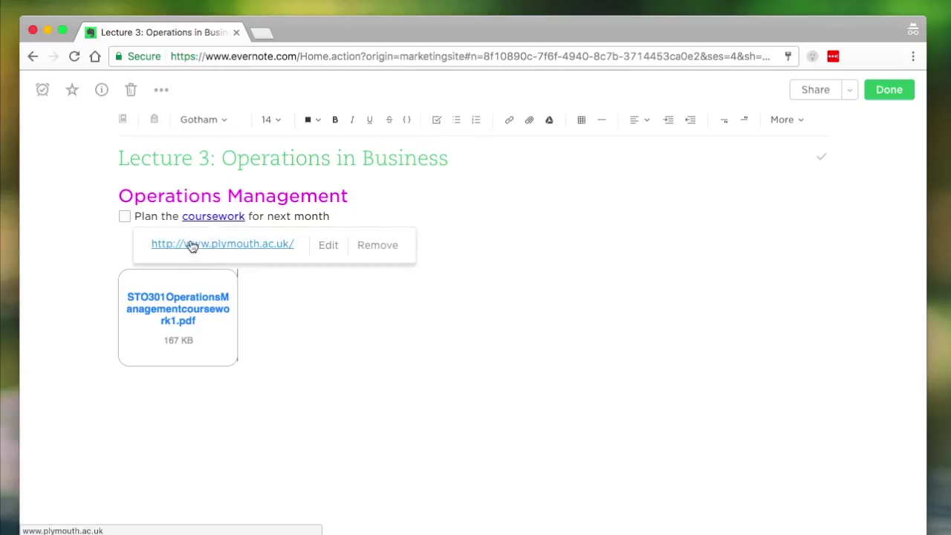
Return to the notes list to view the Lecture 3 note there, and expand the note to full view again.
{"action": "left_click", "coordinate": [877, 92]}
{"action": "left_click", "coordinate": [186, 188]}
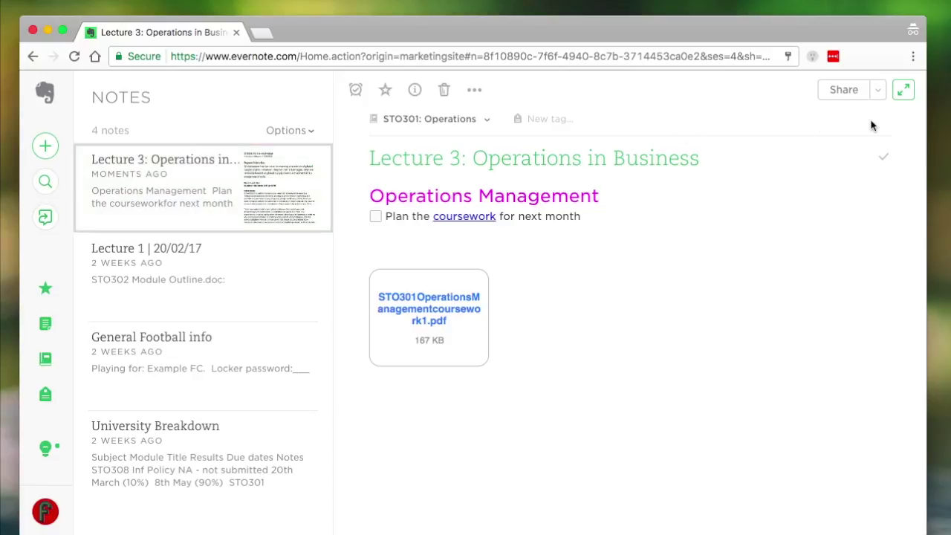
{"action": "left_click", "coordinate": [903, 90]}
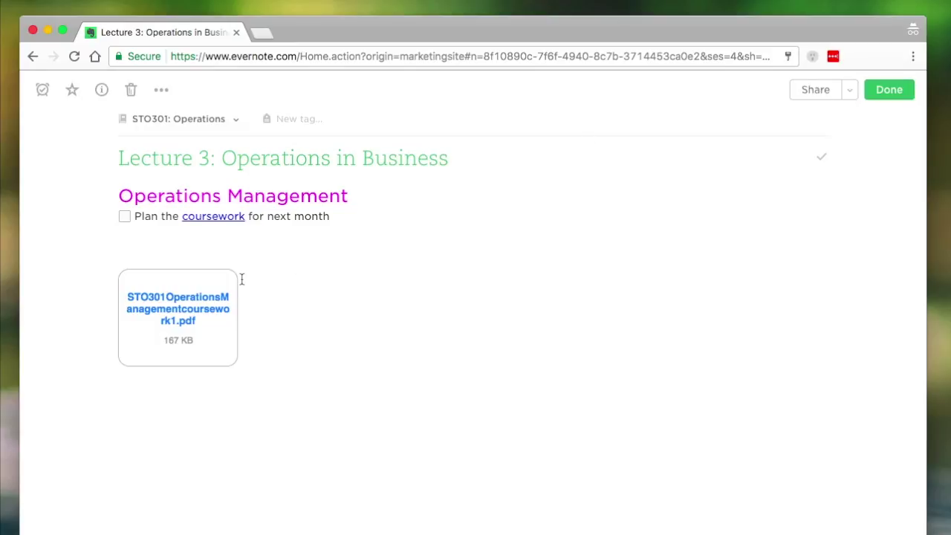
View the Google Drive connection request from within the note and cancel it.
{"action": "left_click", "coordinate": [218, 247]}
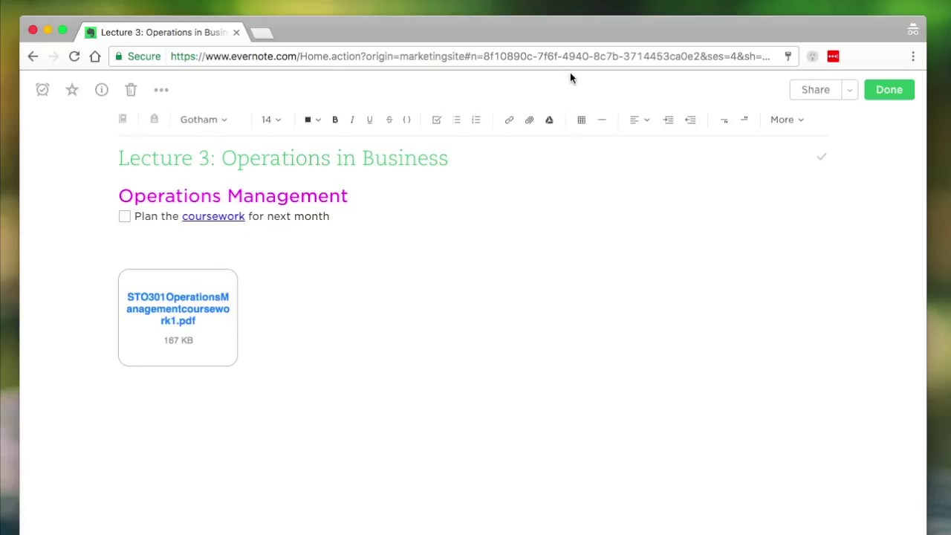
{"action": "left_click", "coordinate": [550, 122]}
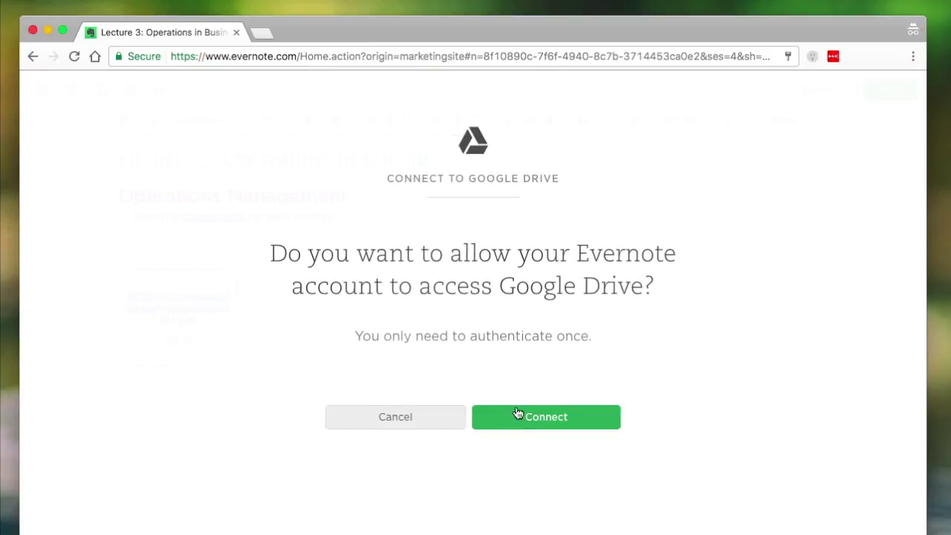
{"action": "left_click", "coordinate": [406, 423]}
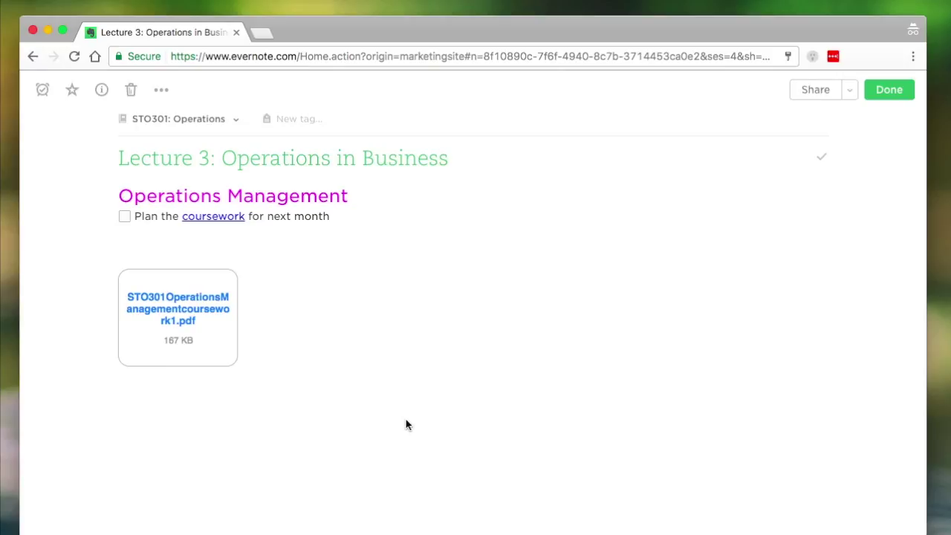
Add an empty second checkbox item below the coursework item, and adjust the blank lines above the attached PDF.
{"action": "mouse_move", "coordinate": [195, 221]}
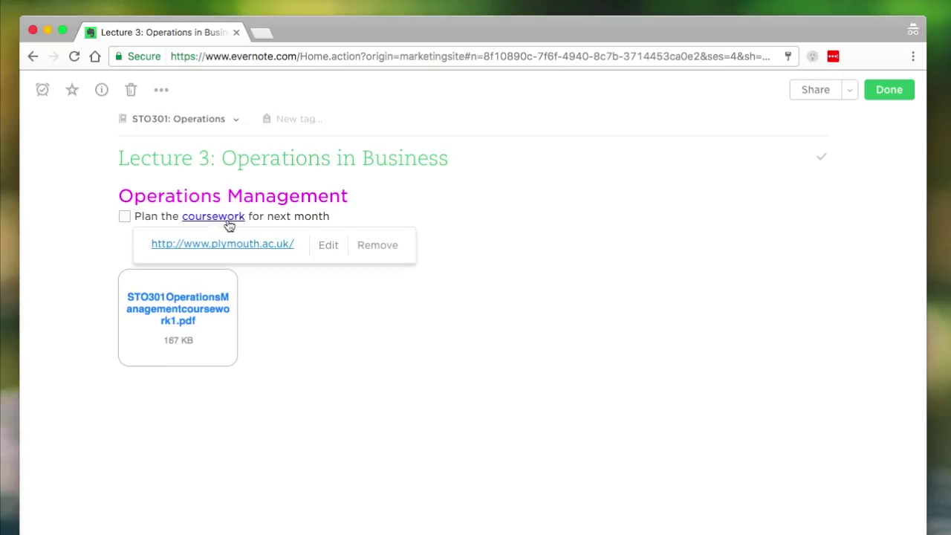
{"action": "left_click", "coordinate": [453, 257]}
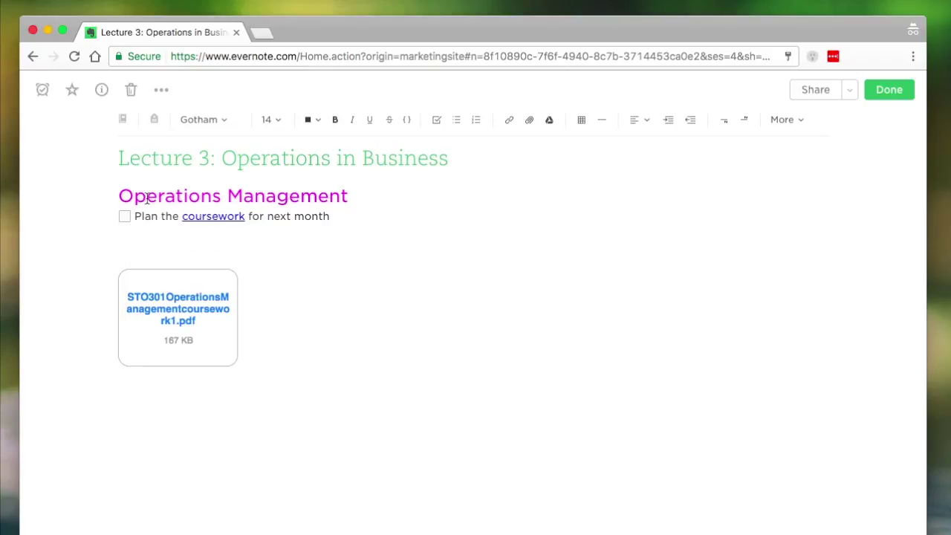
{"action": "key", "text": "BackSpace"}
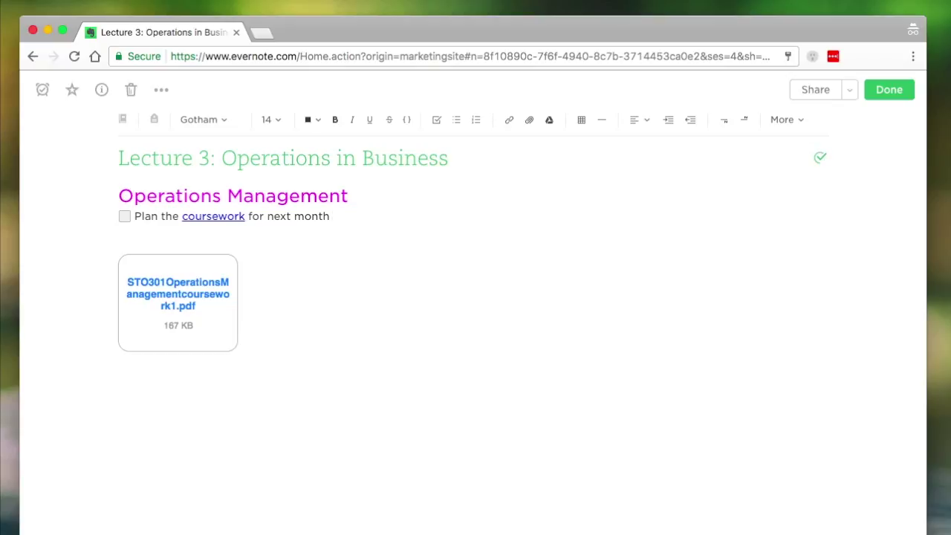
{"action": "key", "text": "Return"}
{"action": "left_click", "coordinate": [141, 246]}
{"action": "key", "text": "Return"}
{"action": "key", "text": "Return"}
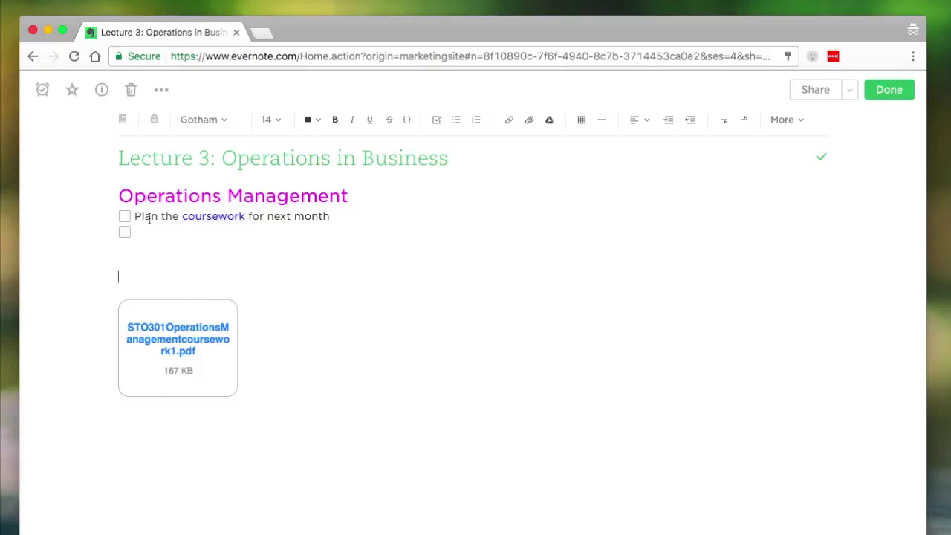
Write the heading "Lecture Notes:" above the attached PDF and make it bold at font size 18.
{"action": "type", "text": "Lecture Notes:"}
{"action": "key", "text": "Return"}
{"action": "key", "text": "Return"}
{"action": "left_click", "coordinate": [214, 272]}
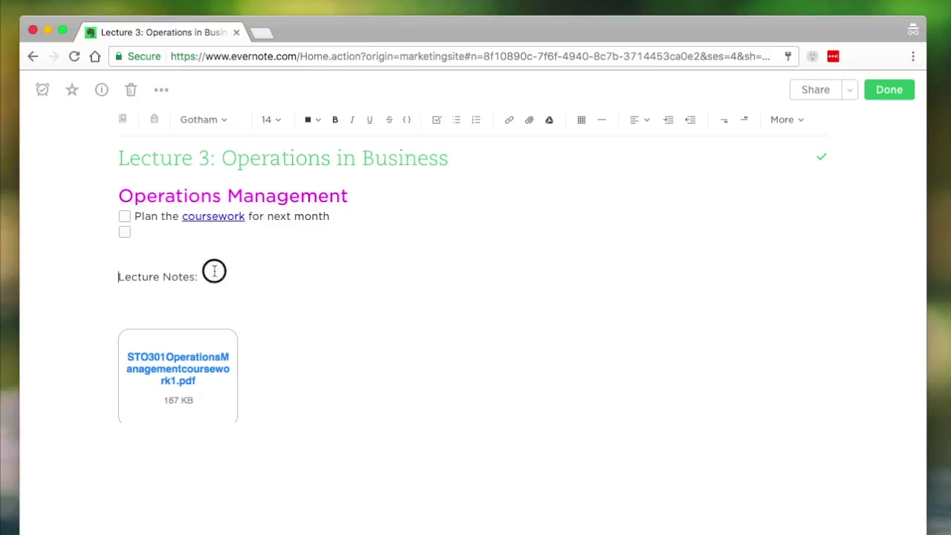
{"action": "left_click_drag", "start_coordinate": [198, 277], "coordinate": [94, 277]}
{"action": "key", "text": "ctrl+b"}
{"action": "left_click", "coordinate": [268, 119]}
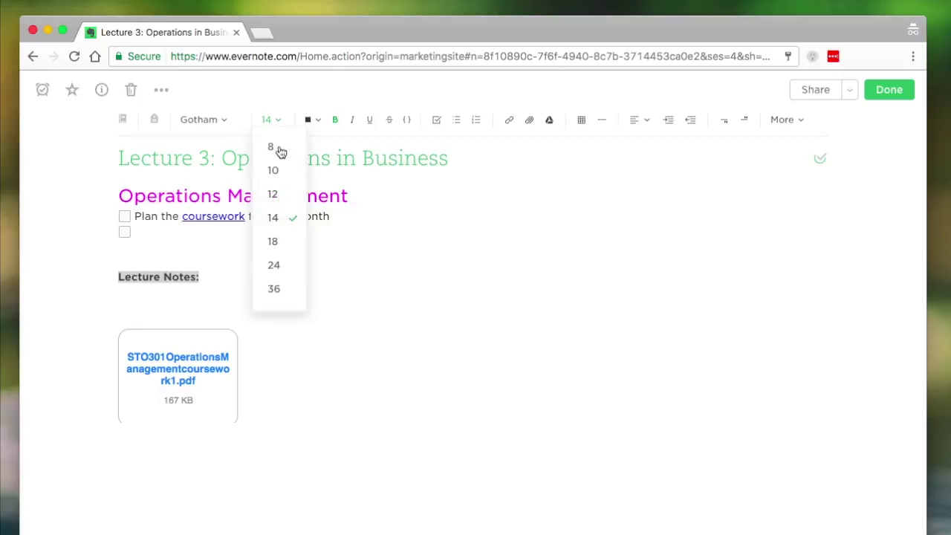
{"action": "left_click", "coordinate": [272, 242]}
Start a bulleted list under the "Lecture Notes:" heading, and remove the empty second checkbox item.
{"action": "left_click", "coordinate": [184, 306]}
{"action": "left_click", "coordinate": [457, 121]}
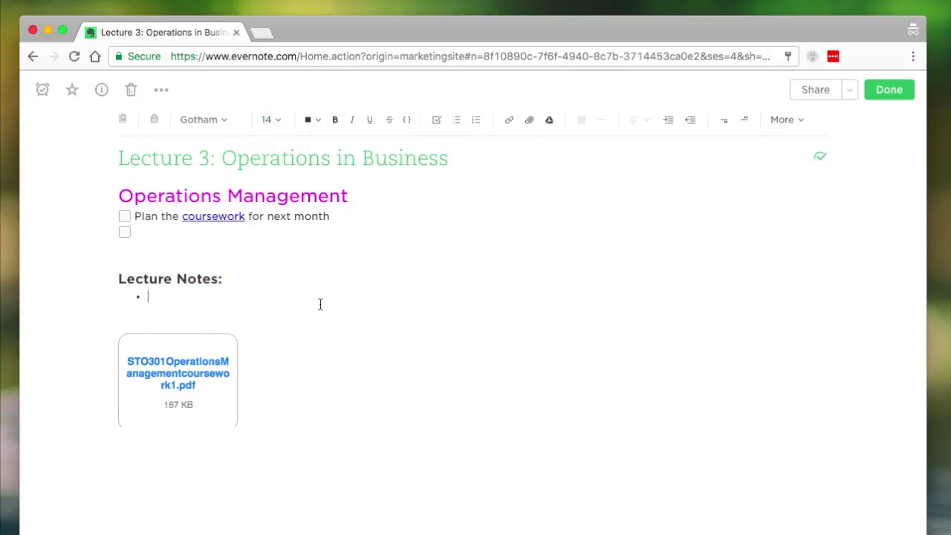
{"action": "key", "text": "Return"}
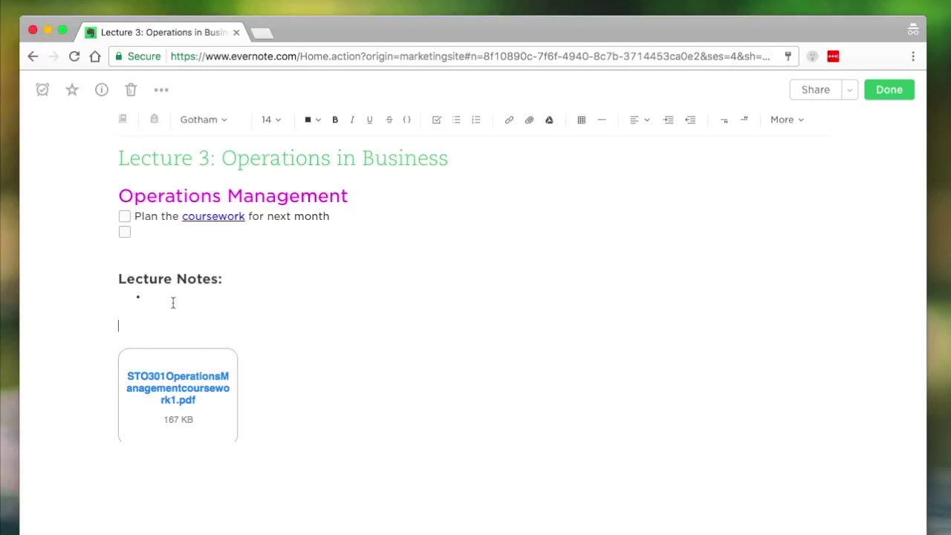
{"action": "left_click", "coordinate": [146, 231]}
{"action": "key", "text": "BackSpace"}
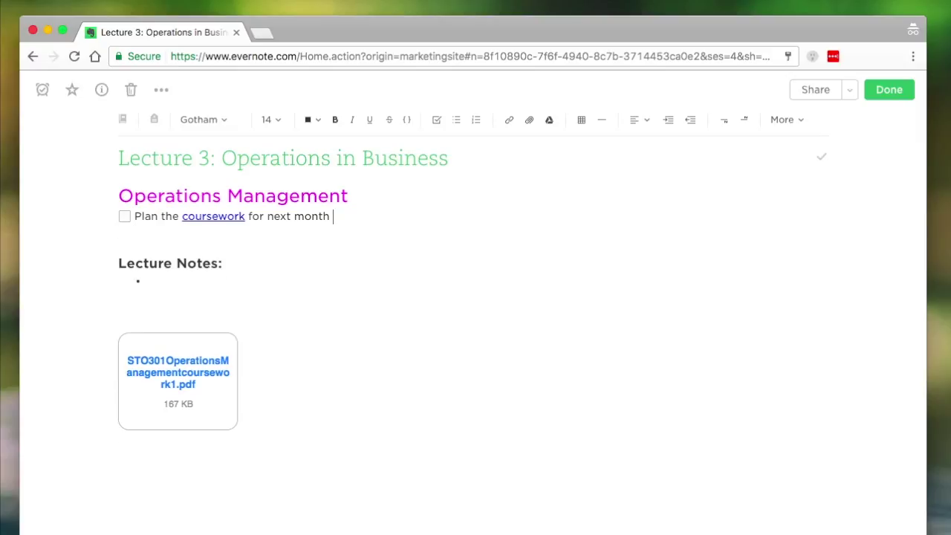
Add the tag "STO301 Revision" to the note, and open the note's notebook chooser.
{"action": "left_click", "coordinate": [168, 283]}
{"action": "left_click", "coordinate": [296, 120]}
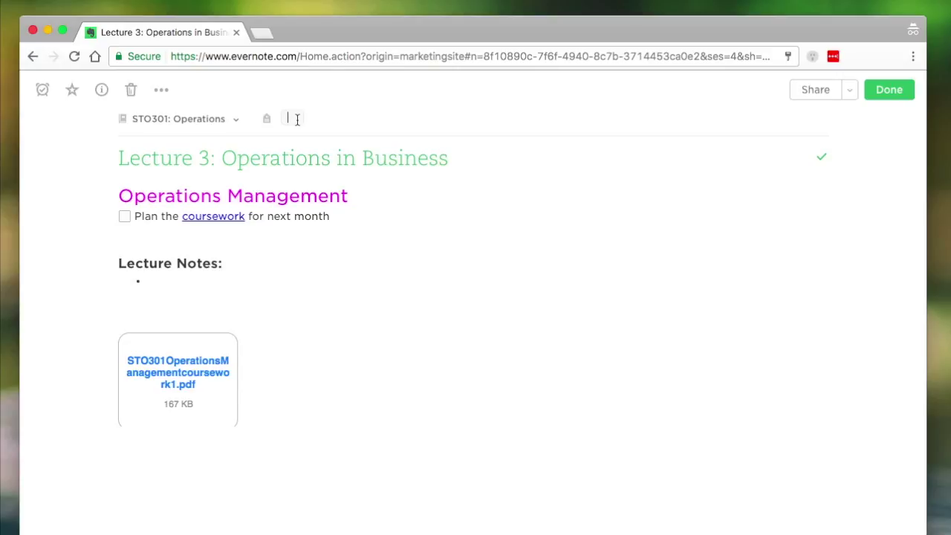
{"action": "type", "text": "STO301 Revision"}
{"action": "key", "text": "Return"}
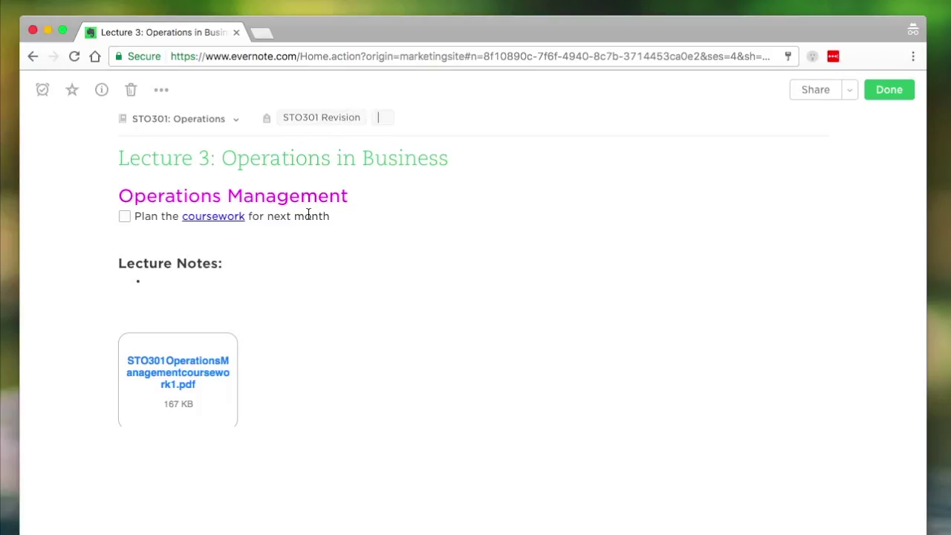
{"action": "left_click", "coordinate": [307, 215]}
{"action": "left_click", "coordinate": [121, 121]}
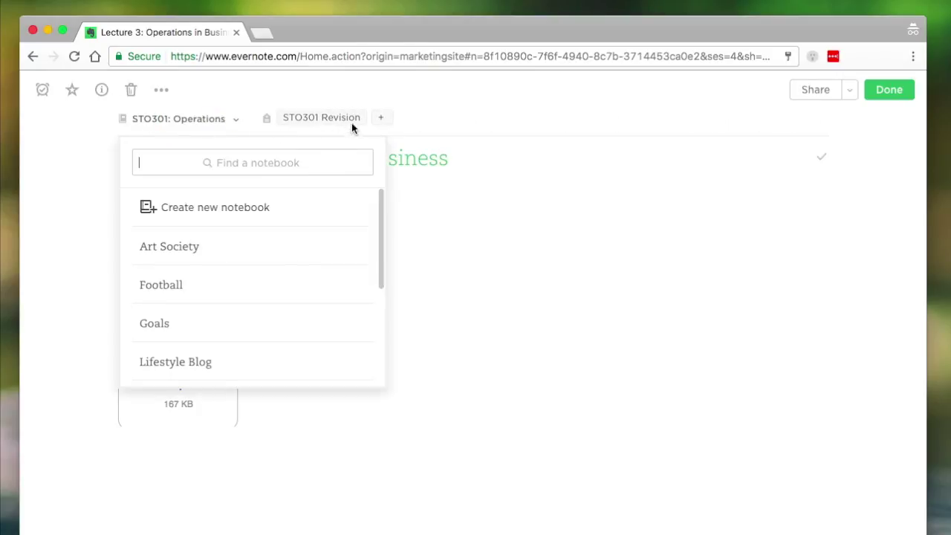
Close the notebook chooser, finish editing the note, and list the notes tagged "STO301 Revision".
{"action": "left_click", "coordinate": [480, 215]}
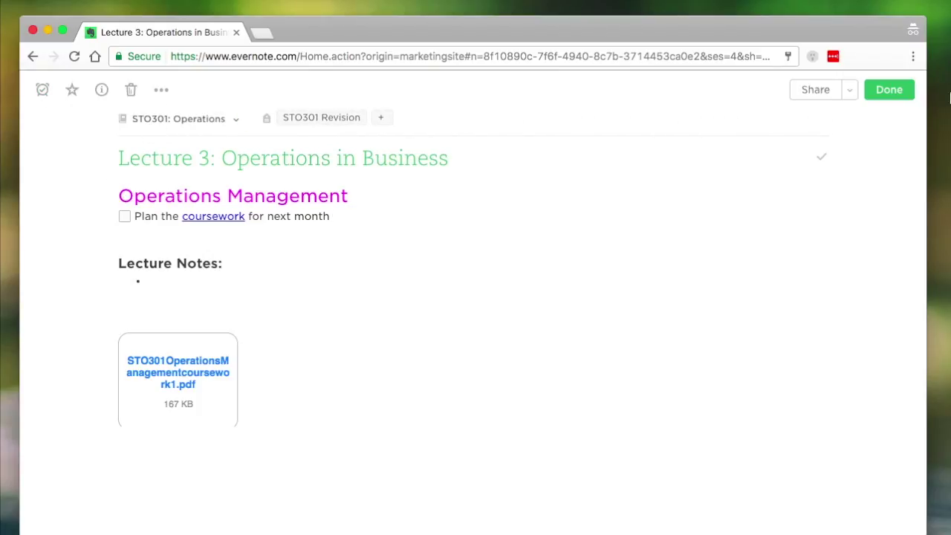
{"action": "left_click", "coordinate": [891, 90]}
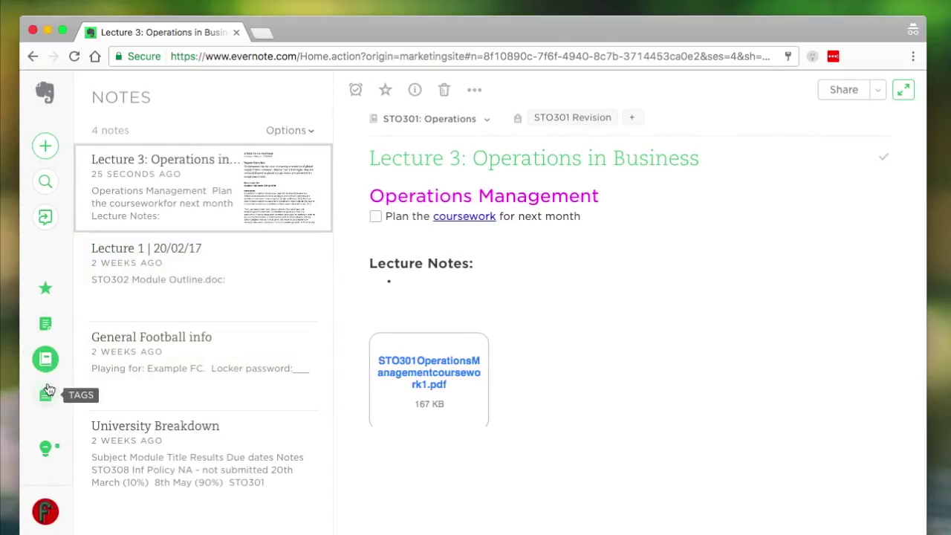
{"action": "left_click", "coordinate": [47, 392]}
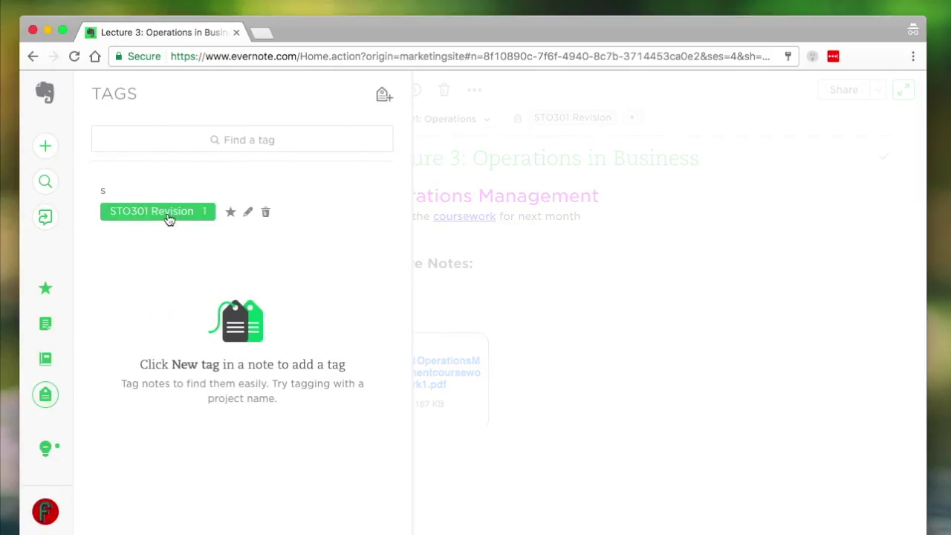
{"action": "left_click", "coordinate": [168, 214]}
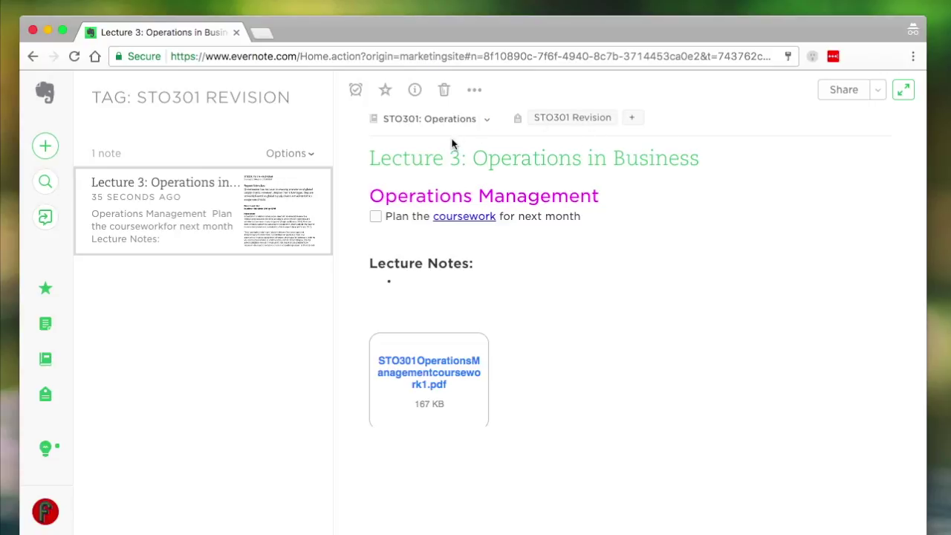
Add the tag "Exams 2017" to the Lecture 3 note and open the list of all tags.
{"action": "left_click", "coordinate": [632, 118]}
{"action": "type", "text": "Exams 2017"}
{"action": "key", "text": "Return"}
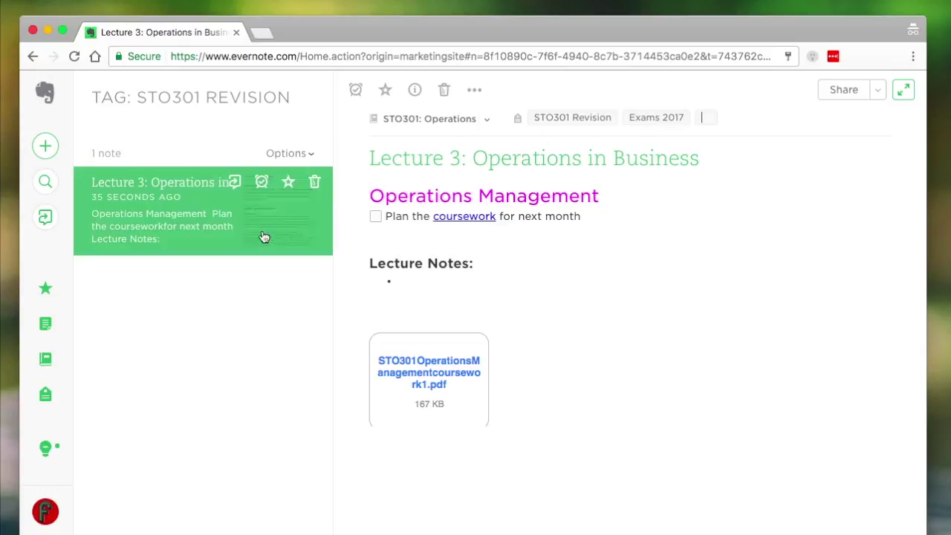
{"action": "left_click", "coordinate": [45, 394]}
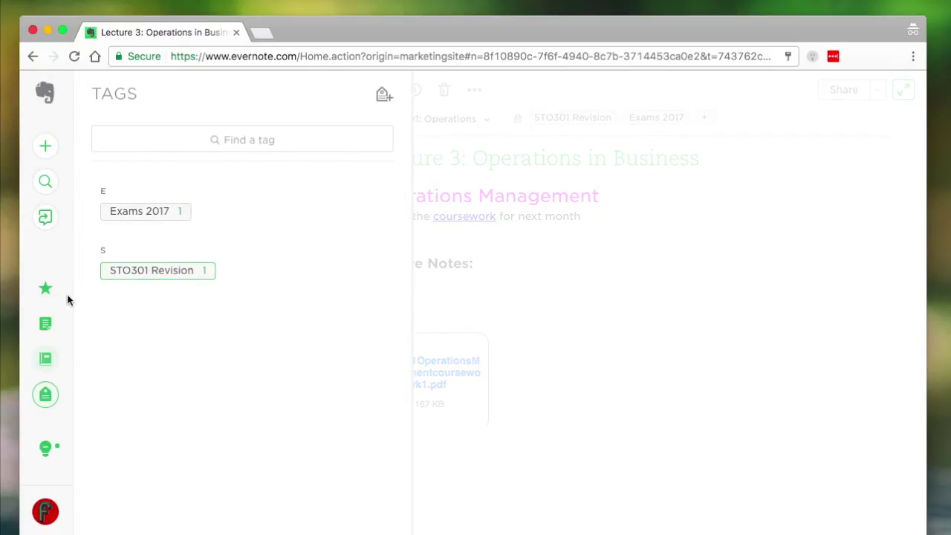
Move the "Lecture 1 | 20/02/17" note to the STO308: Info Policy notebook.
{"action": "left_click", "coordinate": [45, 323]}
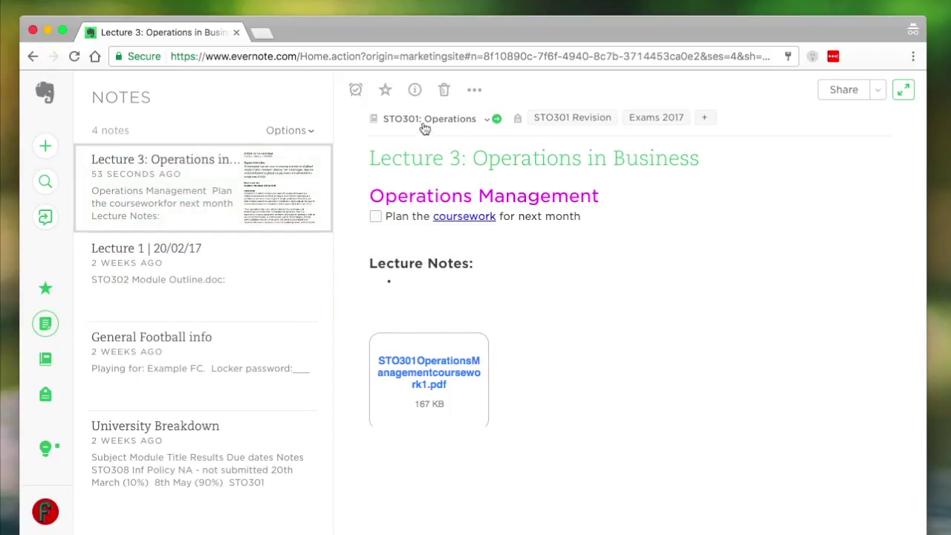
{"action": "left_click", "coordinate": [223, 275]}
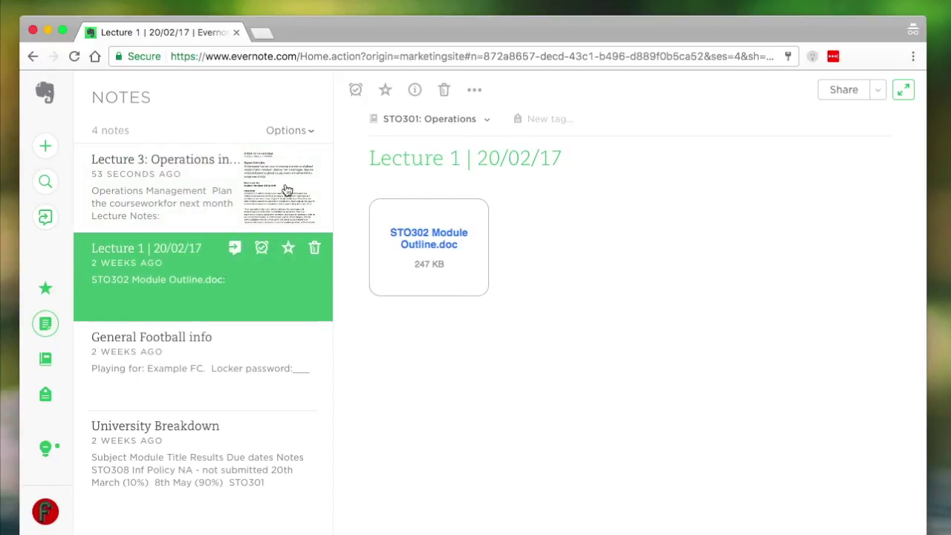
{"action": "left_click", "coordinate": [438, 120]}
{"action": "scroll", "coordinate": [444, 253], "scroll_direction": "down", "scroll_amount": 5}
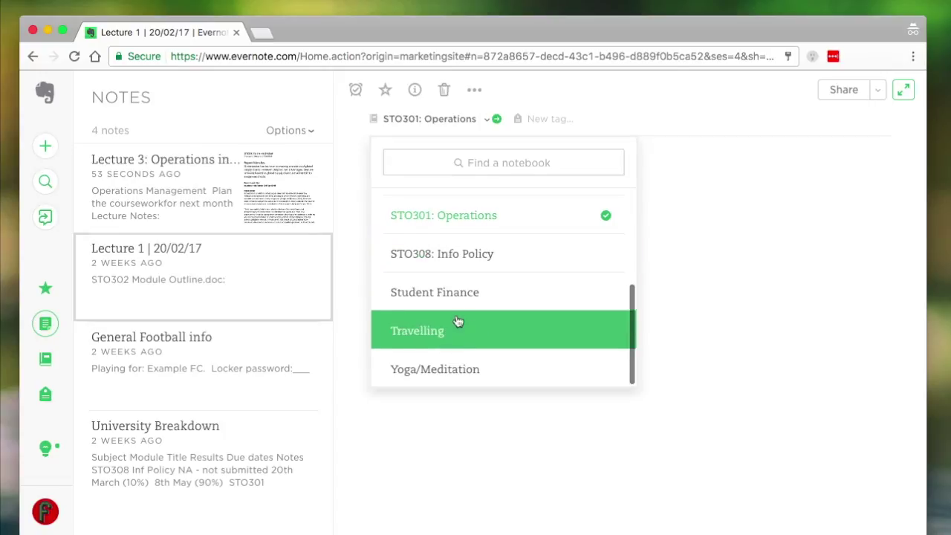
{"action": "left_click", "coordinate": [445, 255]}
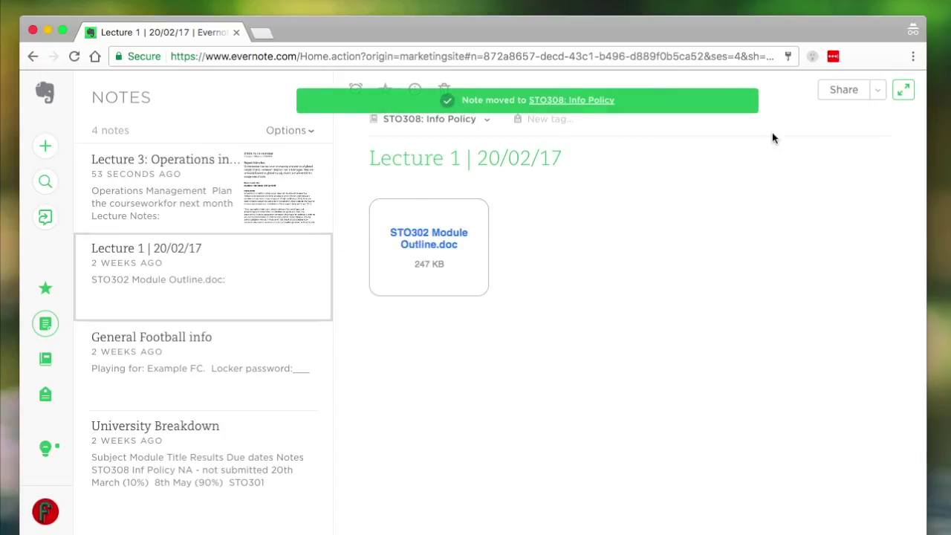
Add the existing tag "Exams 2017" to the "Lecture 1 | 20/02/17" note.
{"action": "left_click", "coordinate": [563, 123]}
{"action": "type", "text": "2017"}
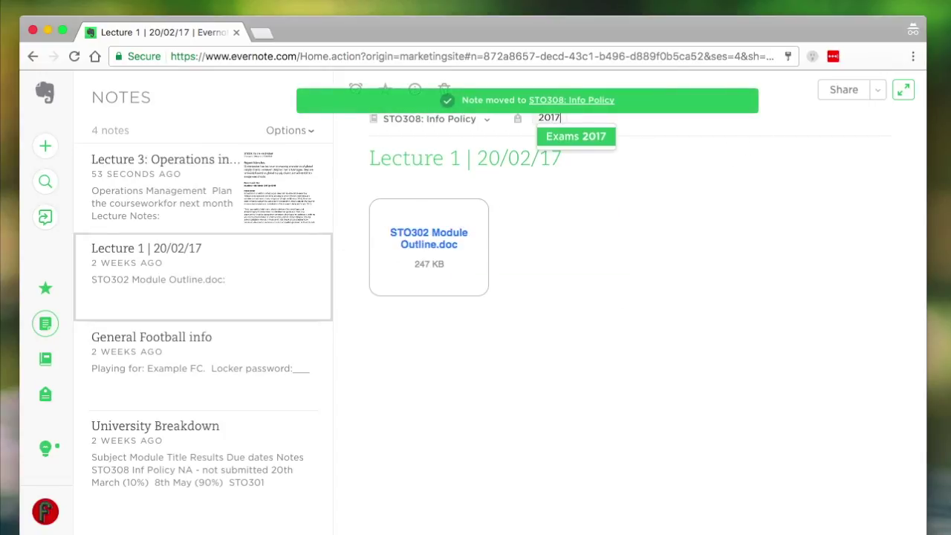
{"action": "key", "text": "Return"}
List the notes tagged "Exams 2017" and view the Lecture 3 and Lecture 1 notes in turn.
{"action": "left_click", "coordinate": [44, 394]}
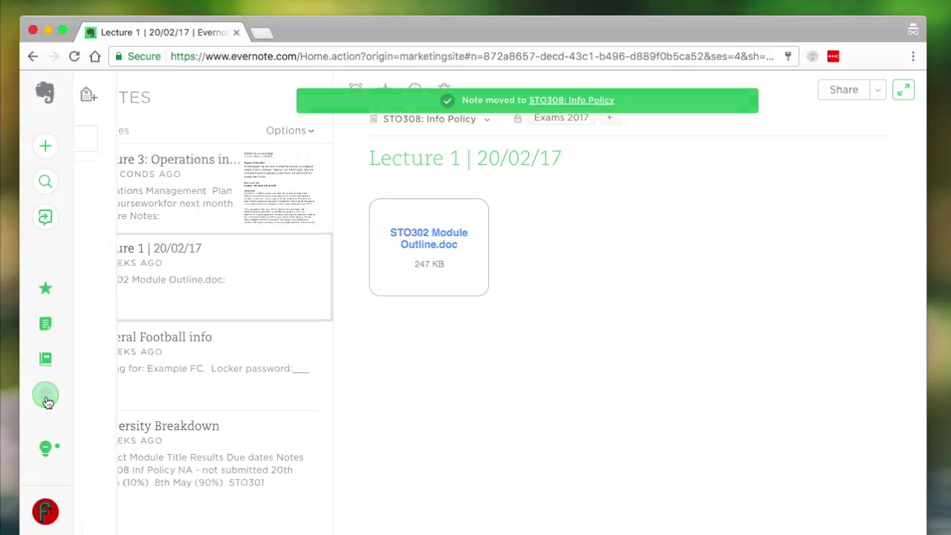
{"action": "left_click", "coordinate": [160, 214]}
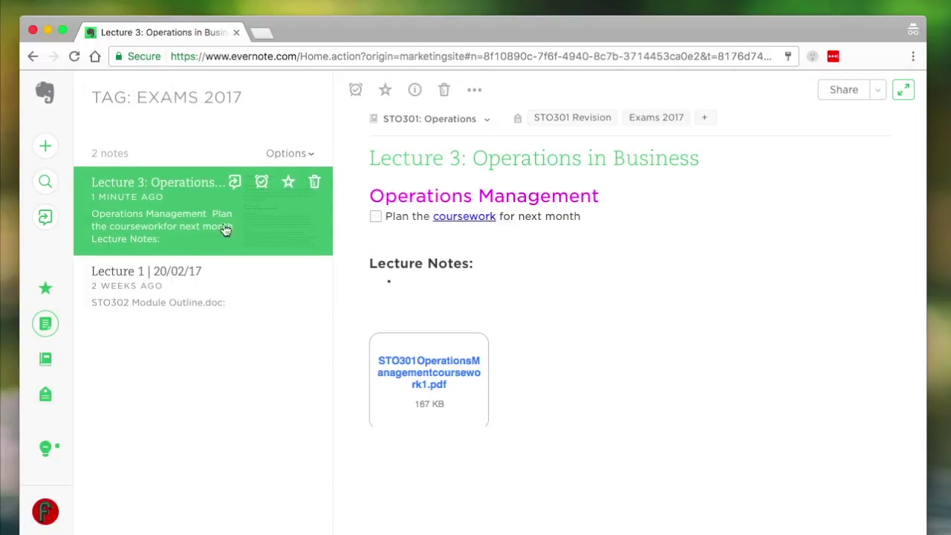
{"action": "left_click", "coordinate": [146, 313]}
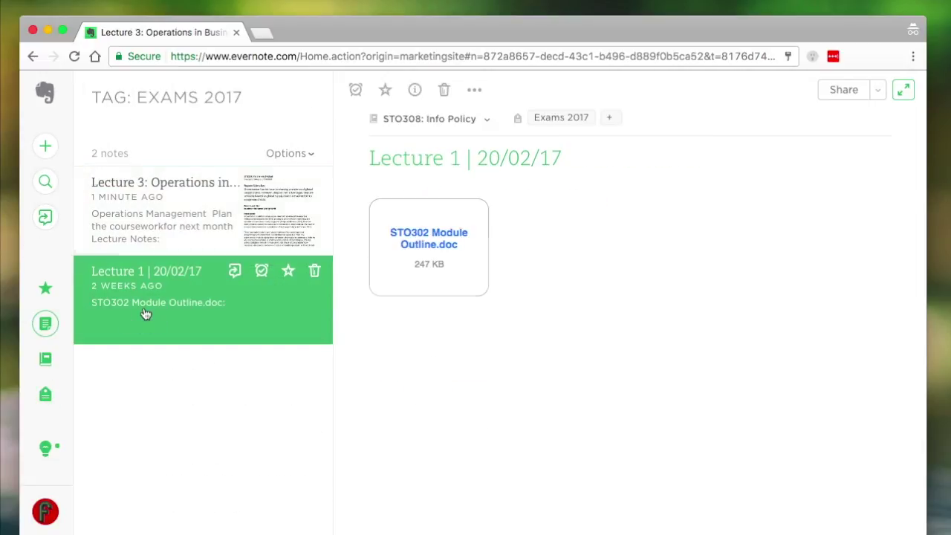
{"action": "left_click", "coordinate": [191, 220]}
{"action": "left_click", "coordinate": [181, 279]}
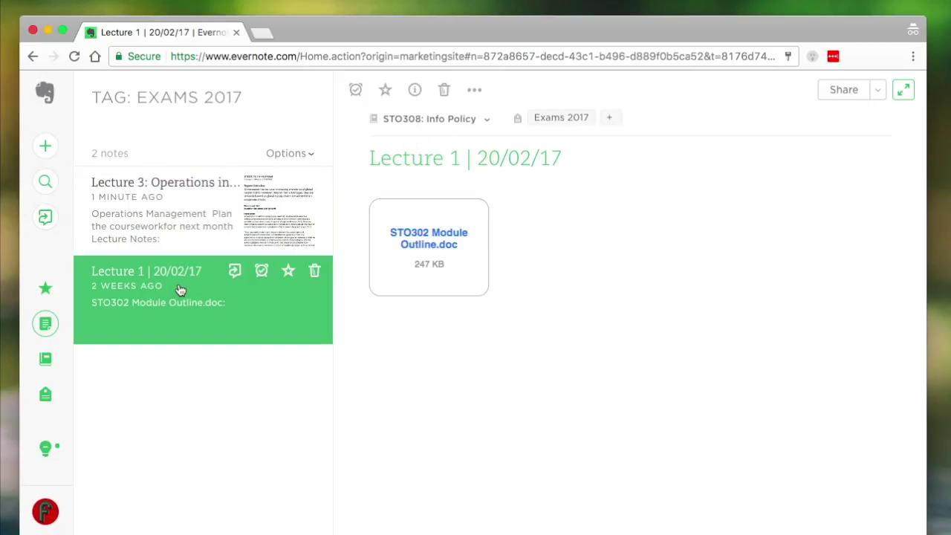
Insert a table with five columns and two rows above the attached PDF in the Lecture 3 note.
{"action": "left_click", "coordinate": [46, 325]}
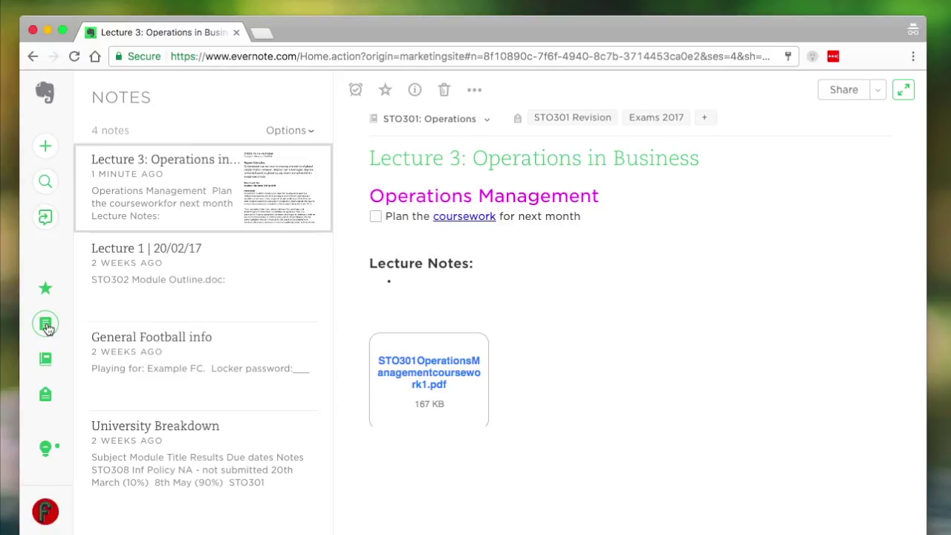
{"action": "left_click", "coordinate": [594, 258]}
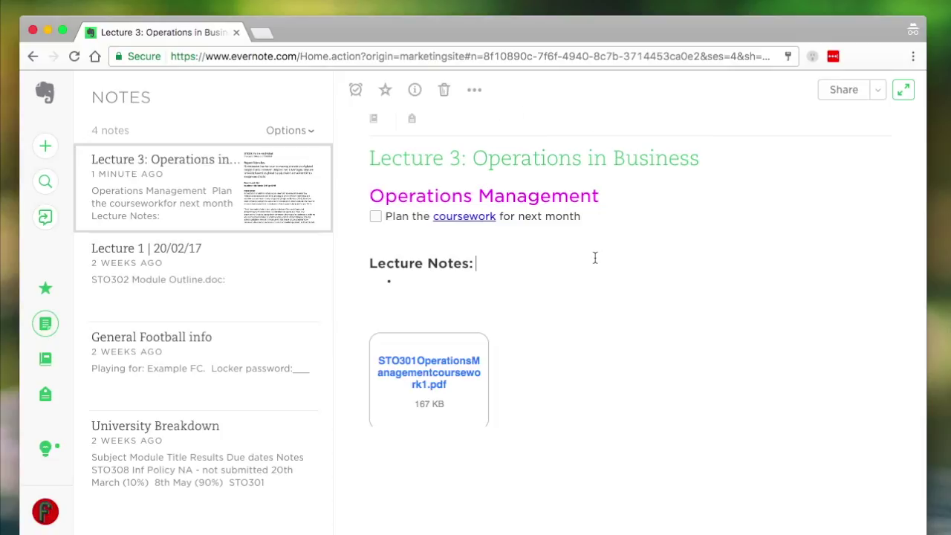
{"action": "left_click", "coordinate": [903, 89]}
{"action": "left_click", "coordinate": [486, 249]}
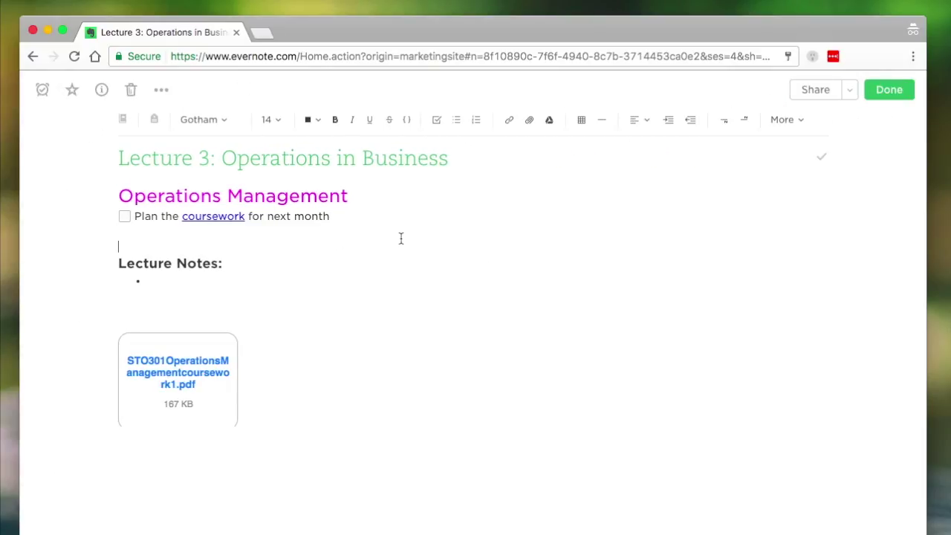
{"action": "left_click", "coordinate": [239, 303]}
{"action": "key", "text": "Return"}
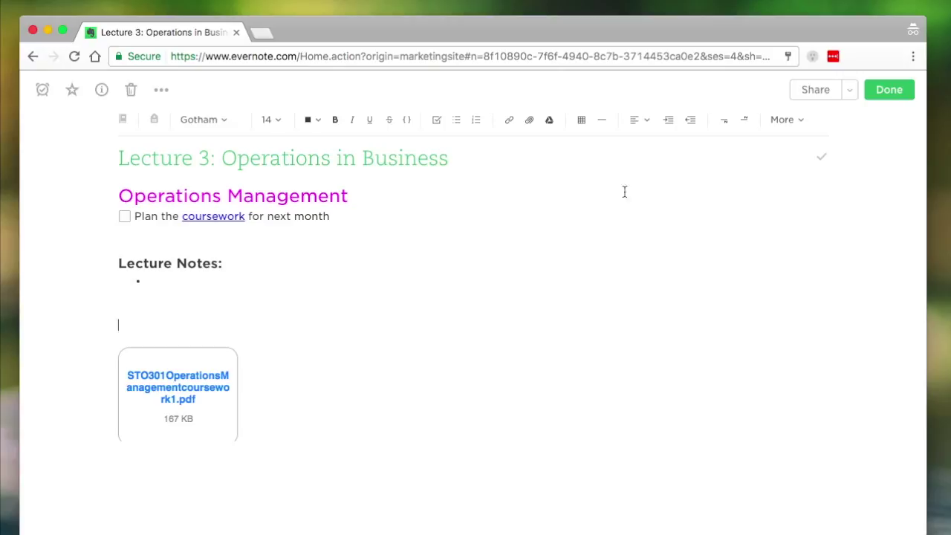
{"action": "left_click", "coordinate": [581, 121]}
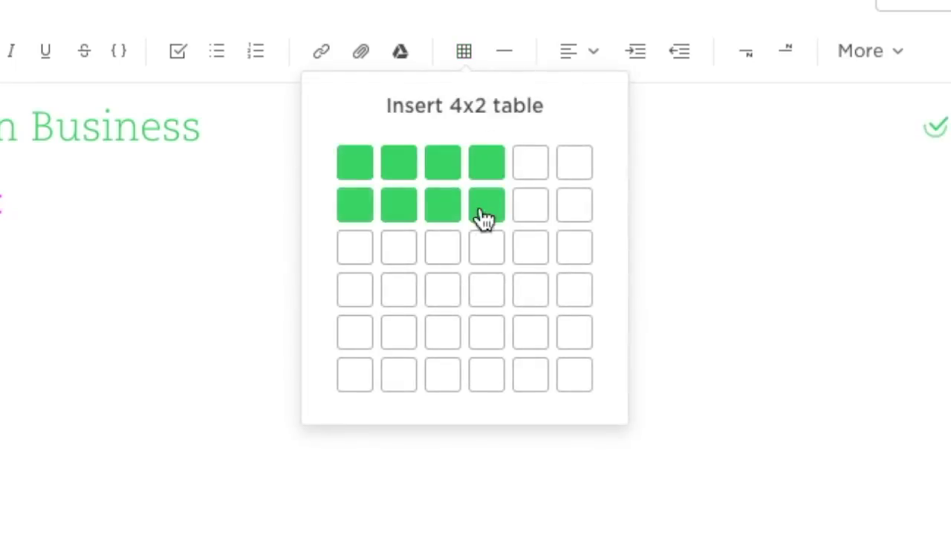
{"action": "left_click", "coordinate": [520, 217]}
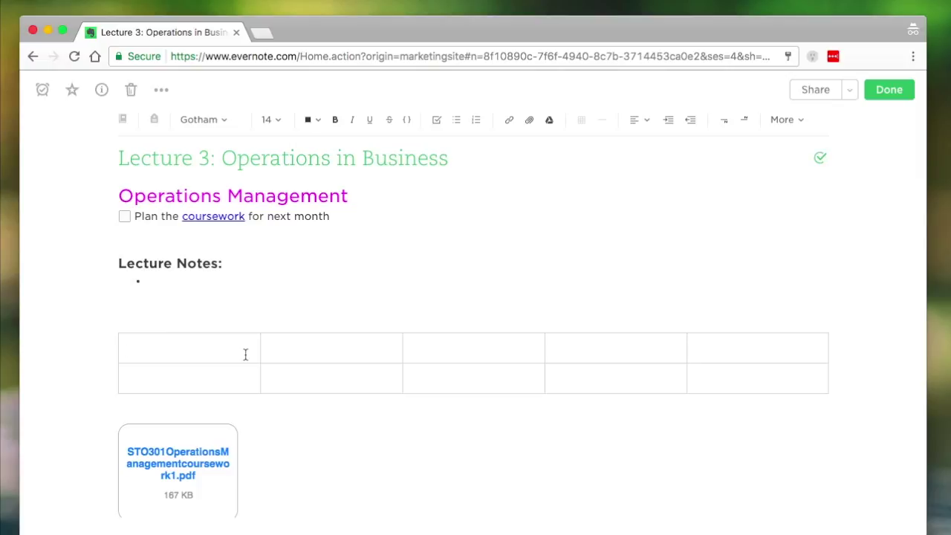
Remove a blank line above the table and the empty bullet under the "Lecture Notes:" heading.
{"action": "left_click", "coordinate": [126, 297]}
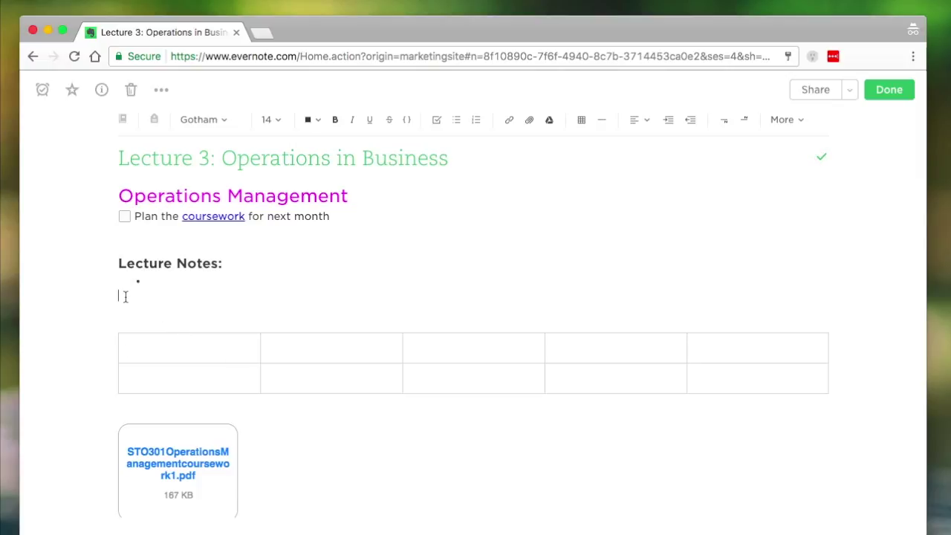
{"action": "left_click", "coordinate": [167, 341]}
{"action": "left_click", "coordinate": [142, 324]}
{"action": "key", "text": "BackSpace"}
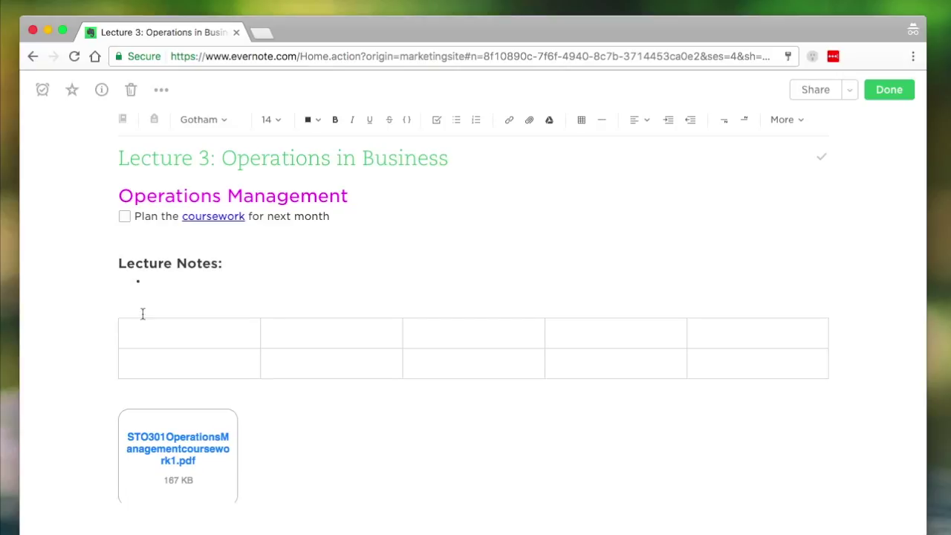
{"action": "left_click", "coordinate": [163, 282]}
{"action": "key", "text": "BackSpace"}
{"action": "key", "text": "BackSpace"}
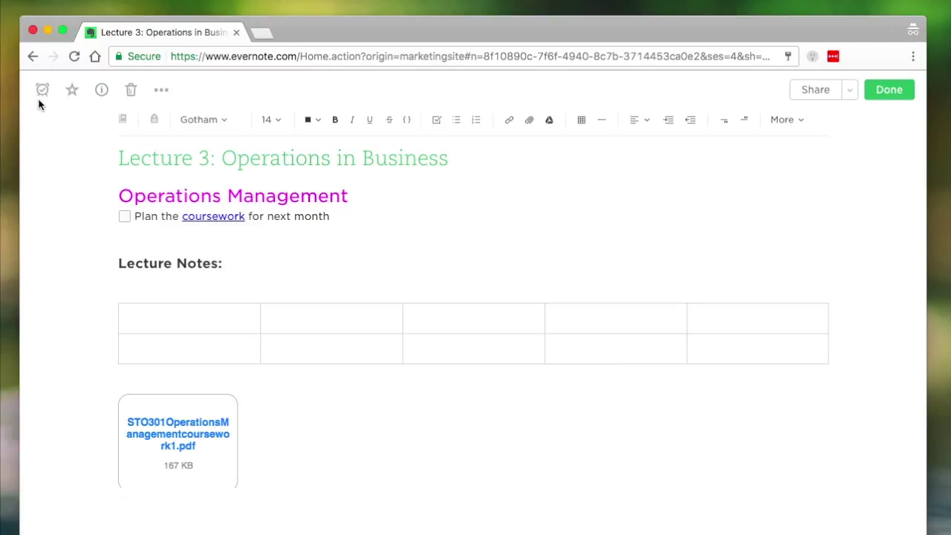
Add a reminder to the note, look at its notification date options, and leave them without choosing a date.
{"action": "left_click", "coordinate": [41, 96]}
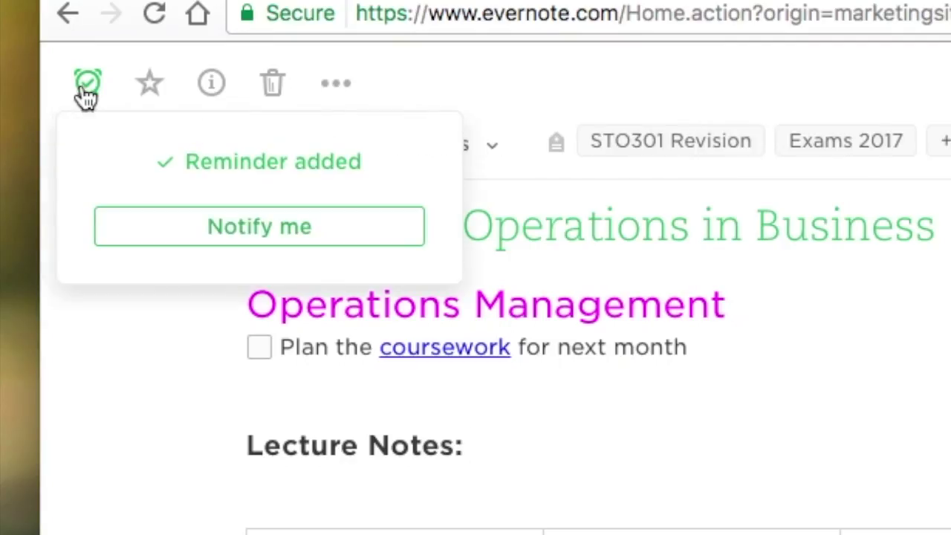
{"action": "left_click", "coordinate": [245, 230]}
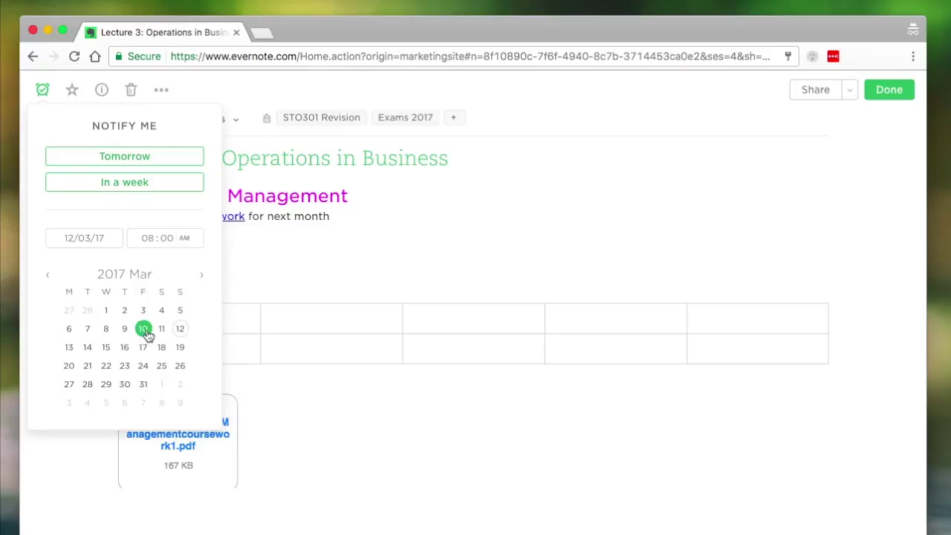
{"action": "left_click", "coordinate": [230, 259]}
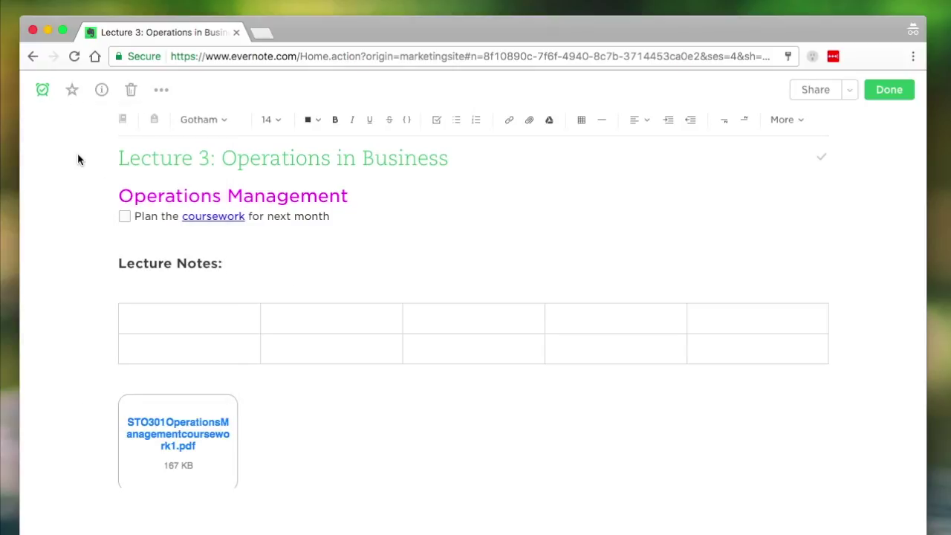
Add the Lecture 3 note to the shortcuts, finish editing it, and open the shortcuts list.
{"action": "left_click", "coordinate": [72, 90]}
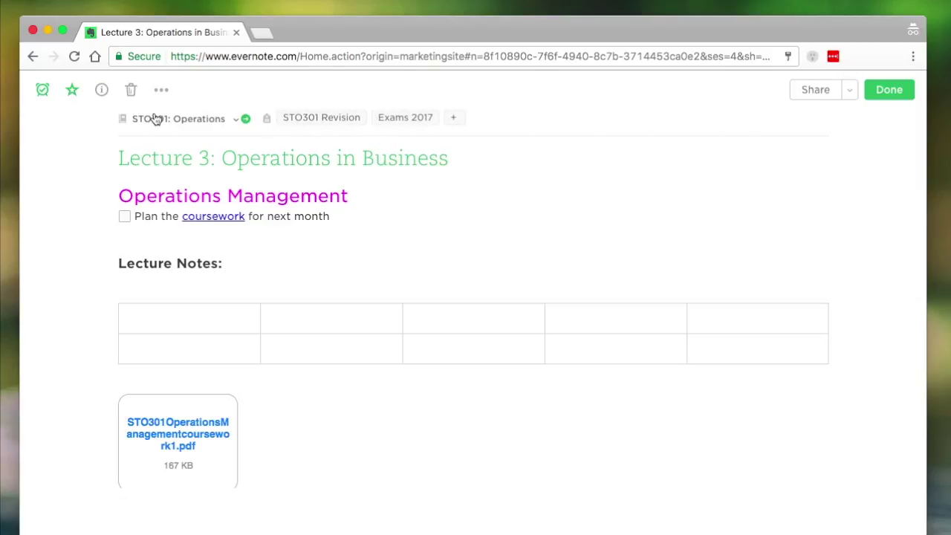
{"action": "left_click", "coordinate": [888, 91]}
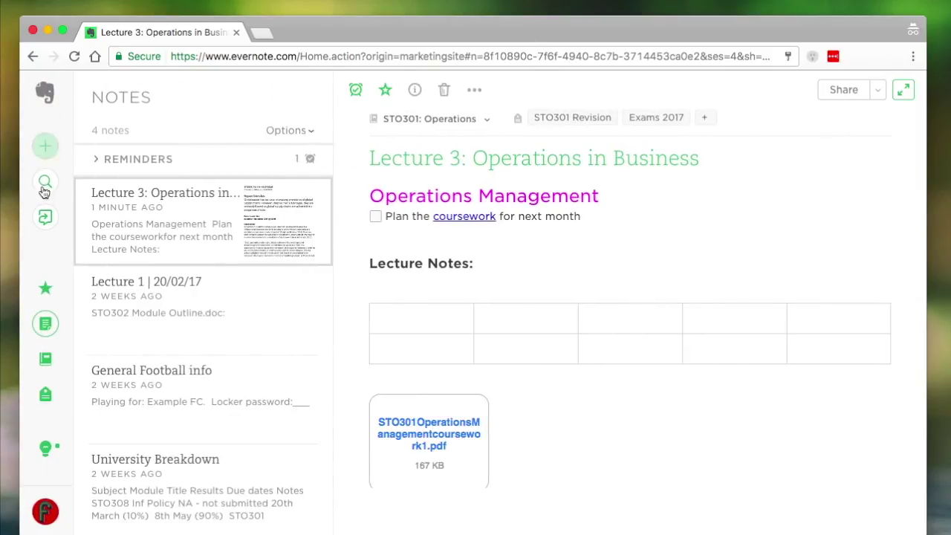
{"action": "left_click", "coordinate": [46, 289]}
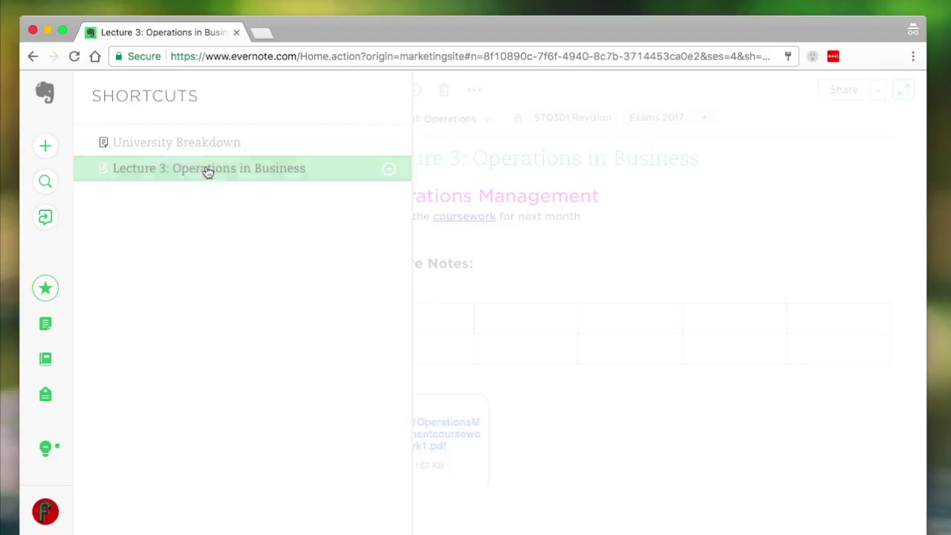
Remove "Lecture 3: Operations in Business" from the shortcuts and close the shortcuts list.
{"action": "left_click_drag", "start_coordinate": [206, 170], "coordinate": [216, 190]}
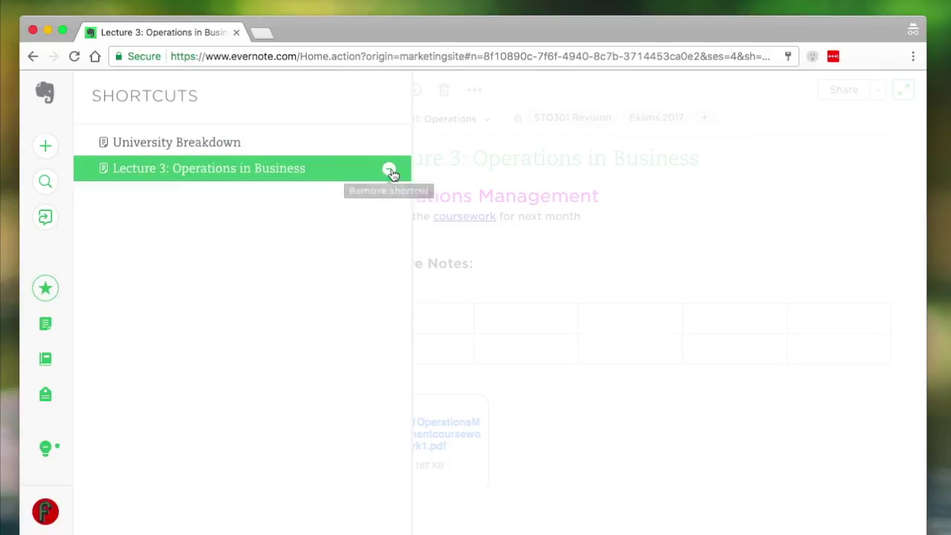
{"action": "left_click", "coordinate": [389, 170]}
{"action": "left_click", "coordinate": [507, 196]}
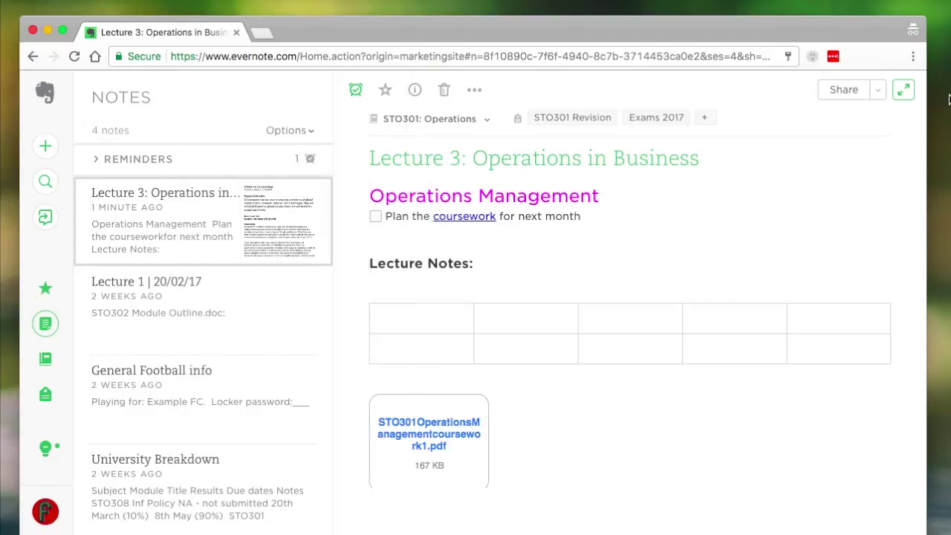
Expand the Lecture 3 note, examine its note info, try to view its history, and leave without saving changes.
{"action": "left_click", "coordinate": [907, 87]}
{"action": "left_click", "coordinate": [106, 88]}
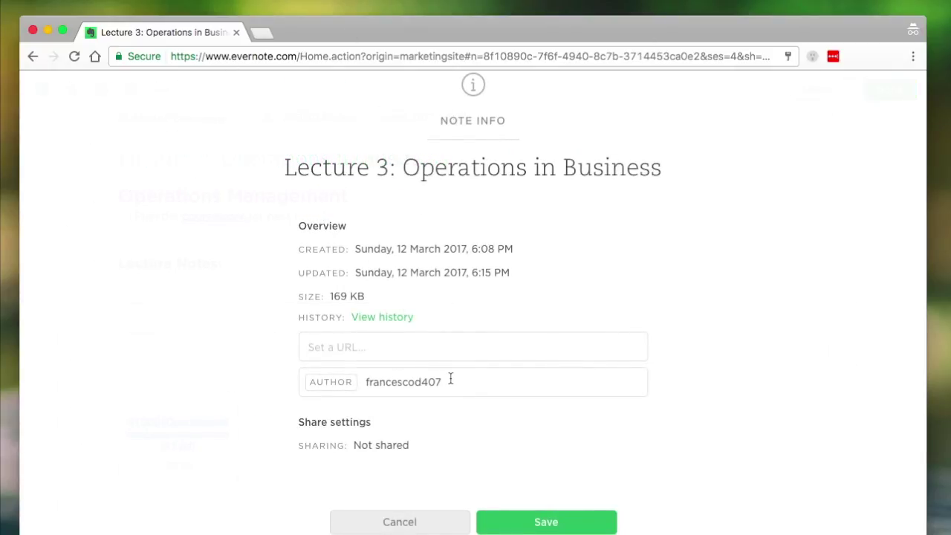
{"action": "left_click", "coordinate": [375, 317]}
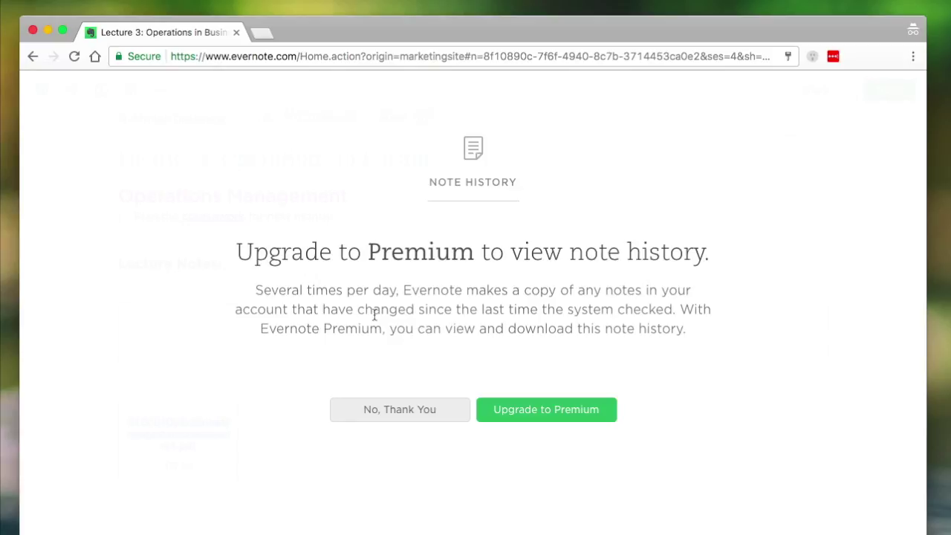
{"action": "left_click", "coordinate": [419, 419]}
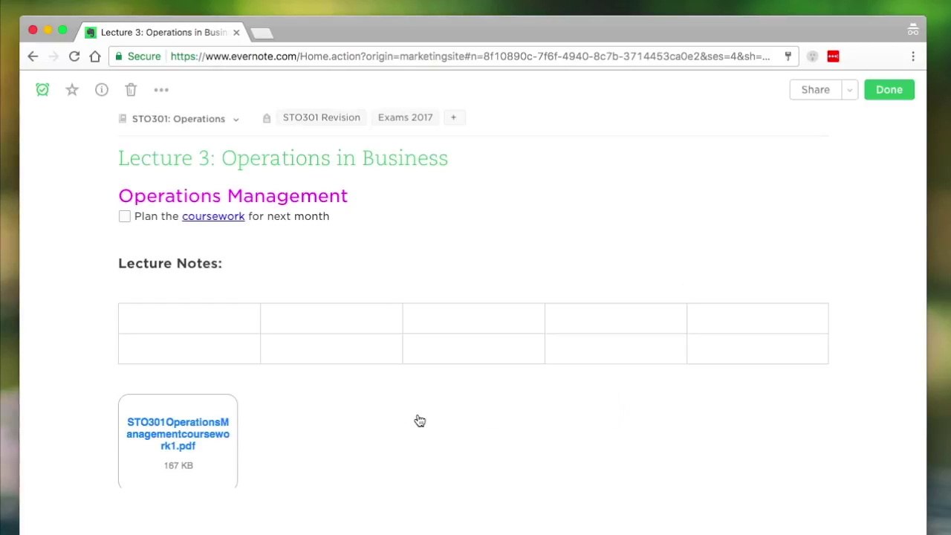
{"action": "left_click", "coordinate": [102, 91]}
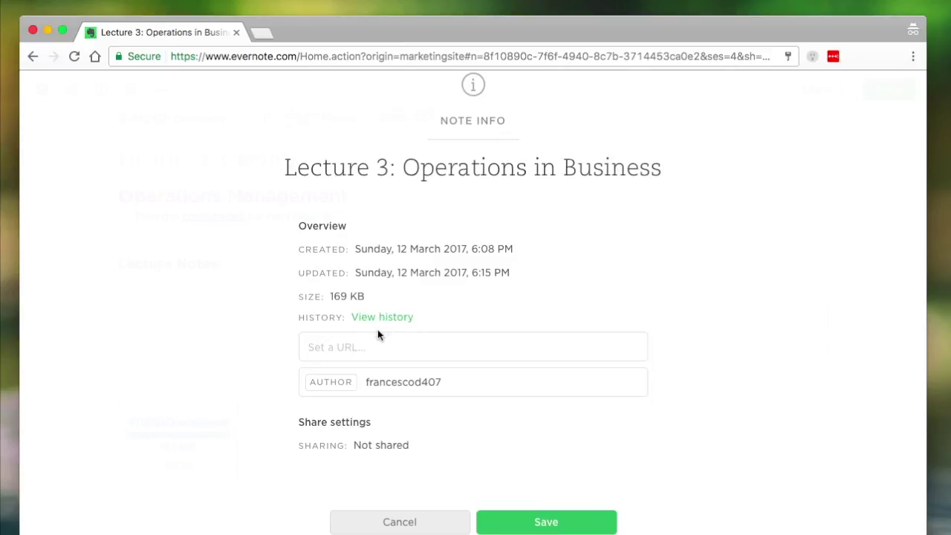
{"action": "left_click", "coordinate": [387, 523]}
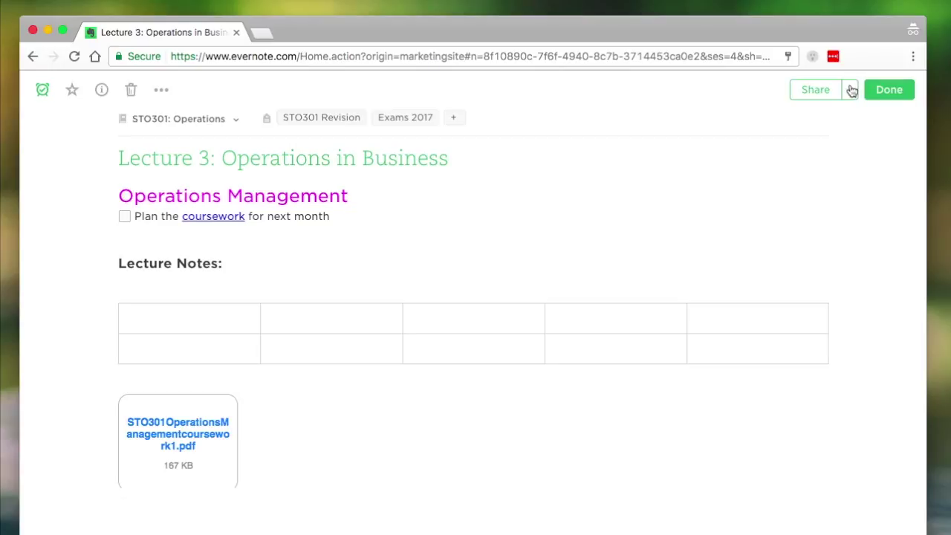
Look at the note's sharing options and close them without sharing the note.
{"action": "left_click", "coordinate": [851, 90]}
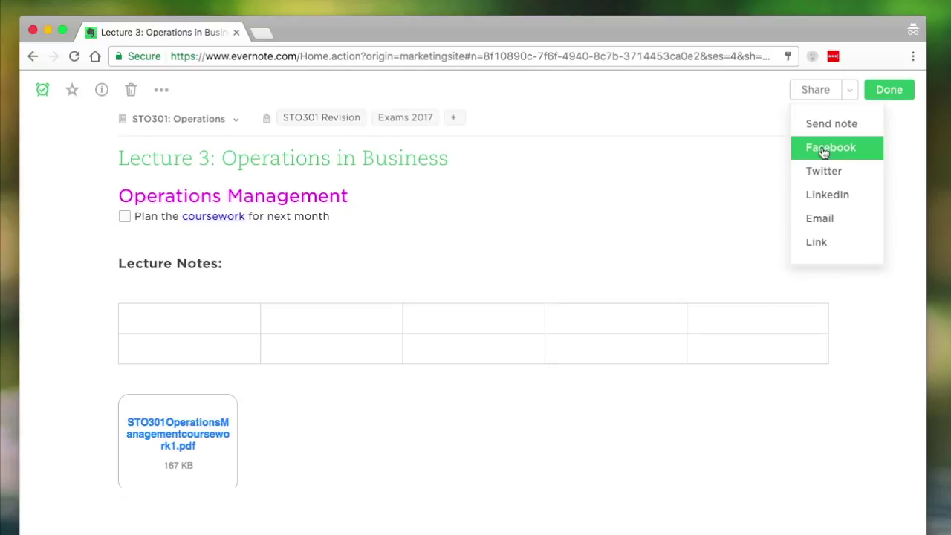
{"action": "left_click", "coordinate": [370, 216]}
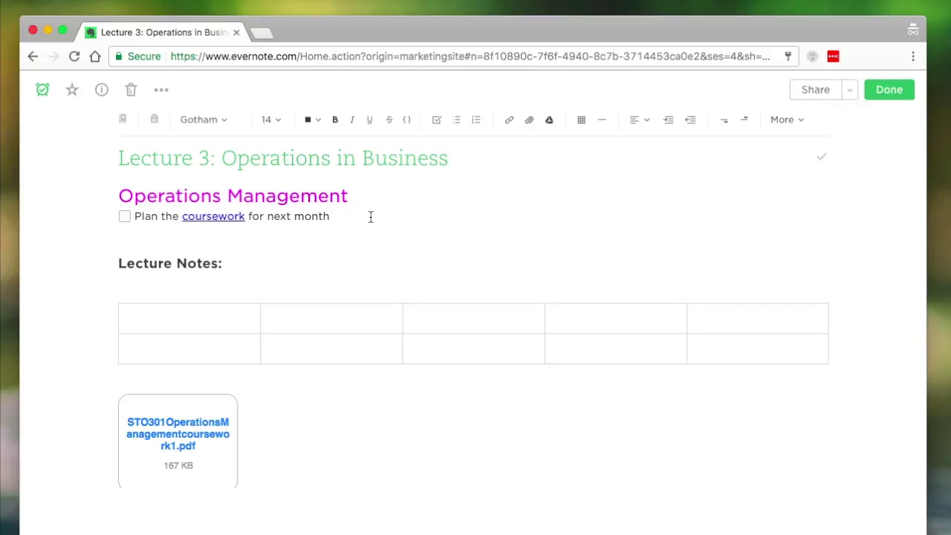